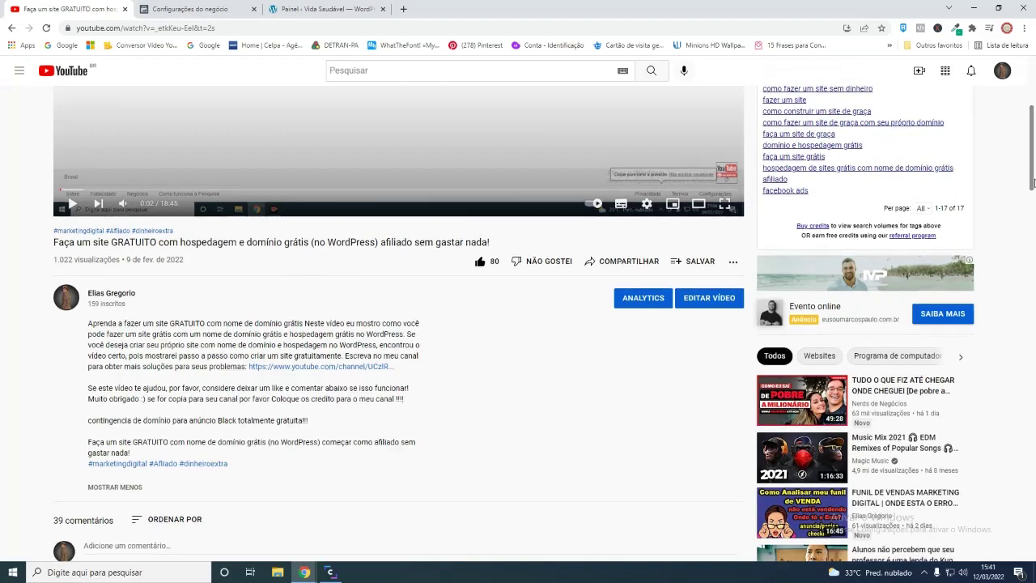
{"action": "scroll", "coordinate": [1033, 215], "scroll_direction": "down", "scroll_amount": 6}
{"action": "left_click_drag", "start_coordinate": [1033, 263], "coordinate": [1033, 164]}
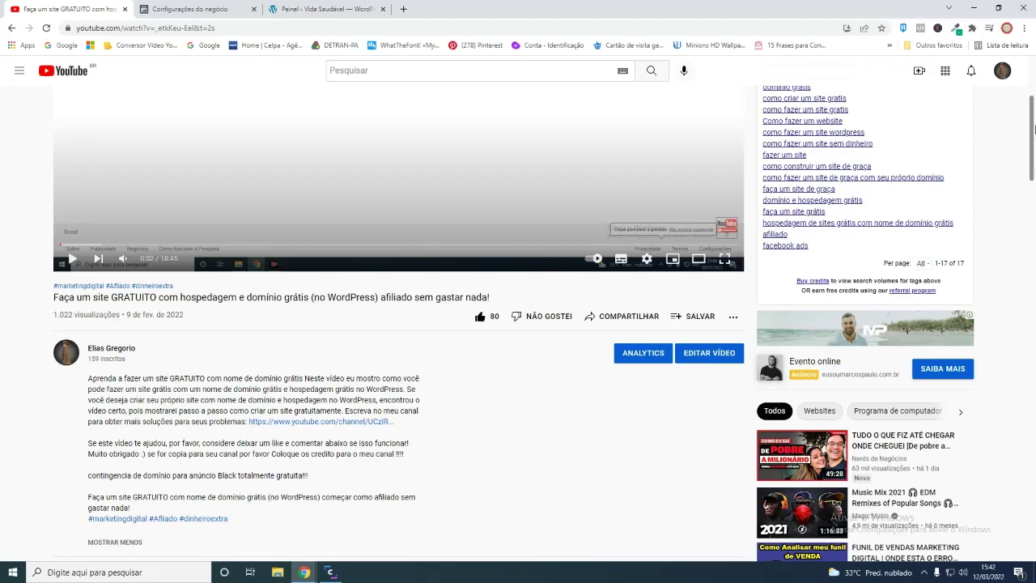
{"action": "scroll", "coordinate": [945, 138], "scroll_direction": "up", "scroll_amount": 3}
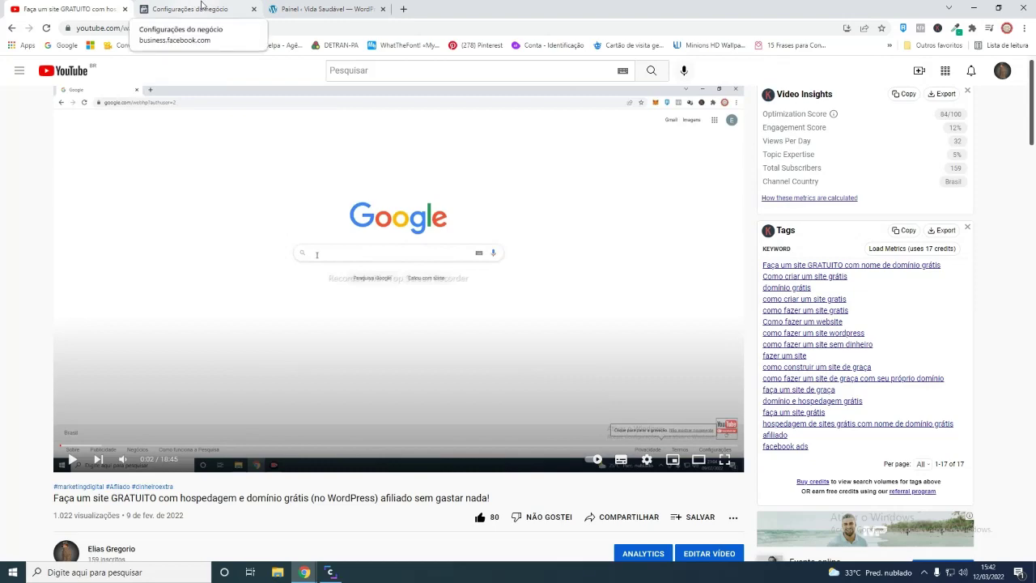
{"action": "left_click", "coordinate": [340, 8]}
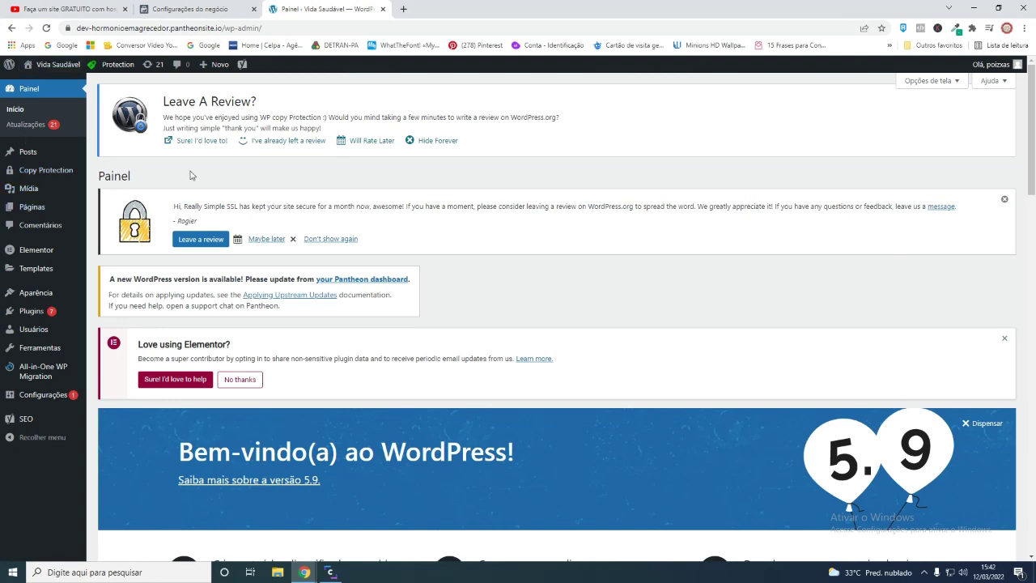
Step: Switch to Meta's business settings, open the brand safety Domains section and start adding a domain
{"action": "left_click", "coordinate": [221, 7]}
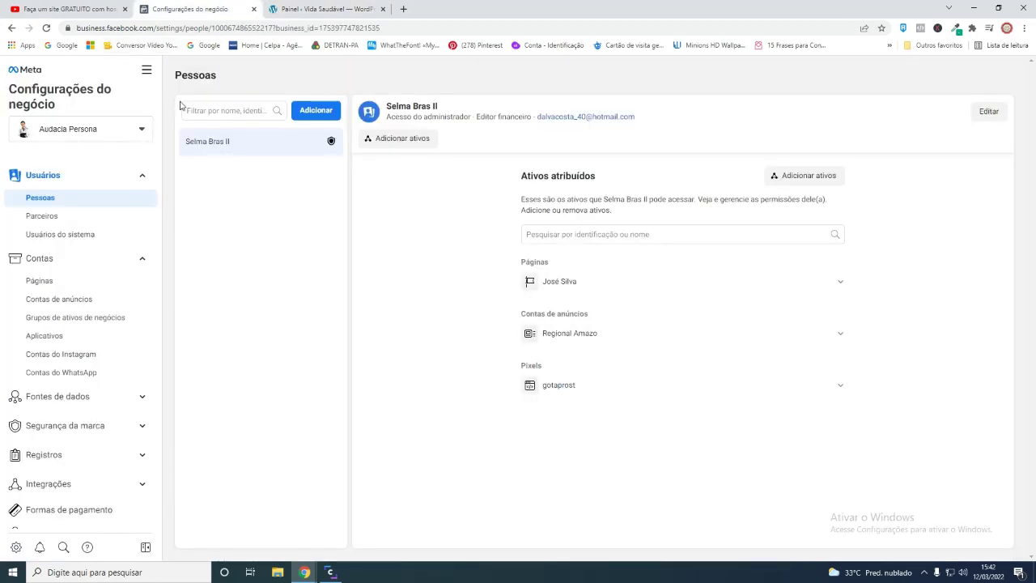
{"action": "left_click", "coordinate": [121, 428]}
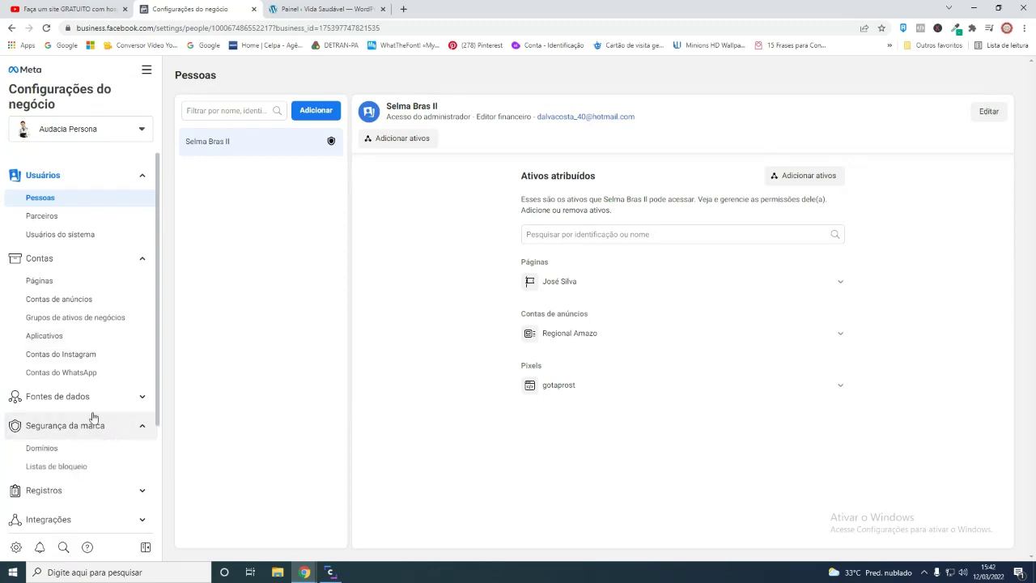
{"action": "left_click", "coordinate": [85, 448]}
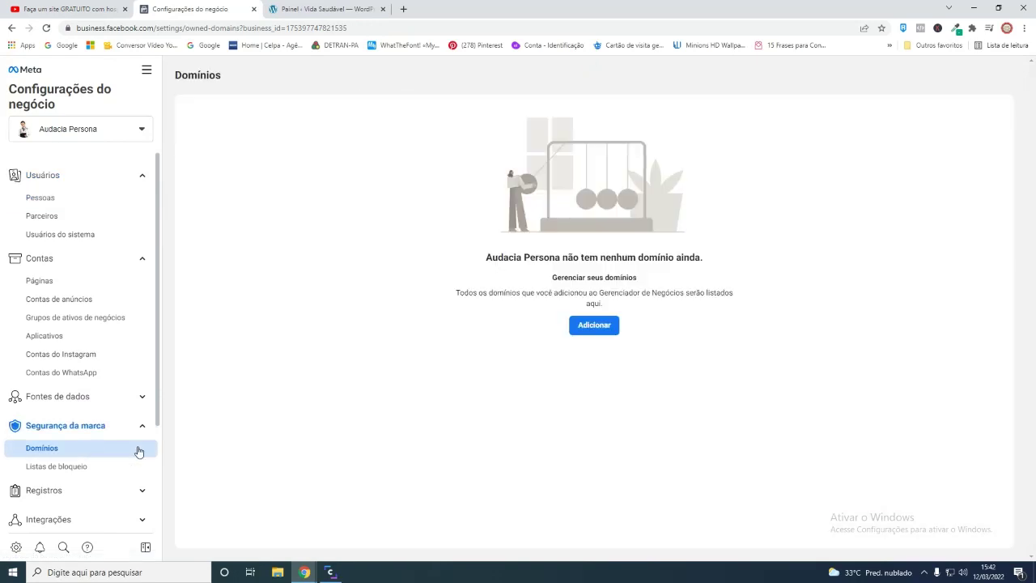
{"action": "left_click", "coordinate": [608, 329]}
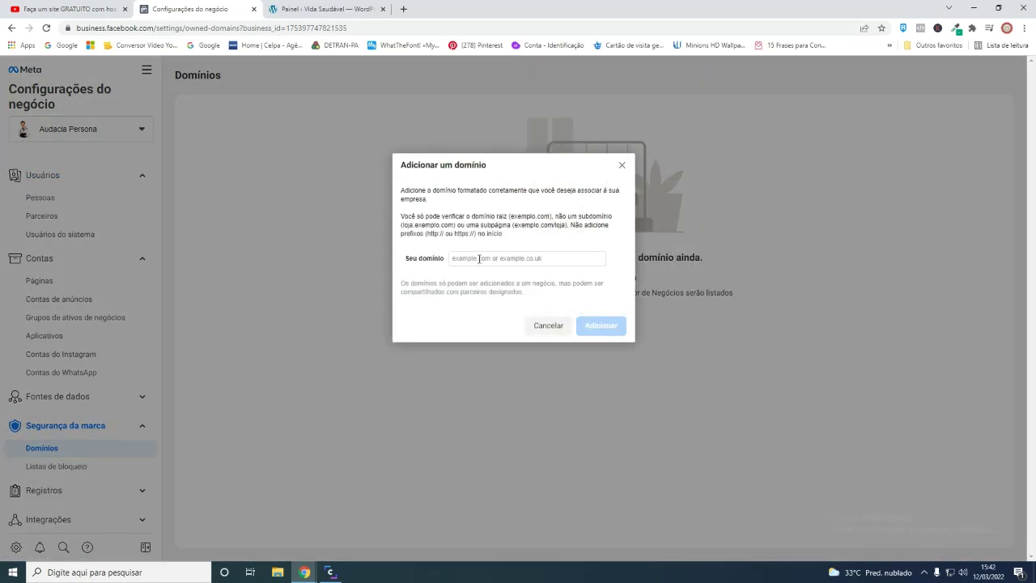
Step: Copy the domain dev-hormonioemagrecedor.pantheonsite.io from the WordPress site's address, without the https prefix and the wp-admin path
{"action": "left_click", "coordinate": [279, 8]}
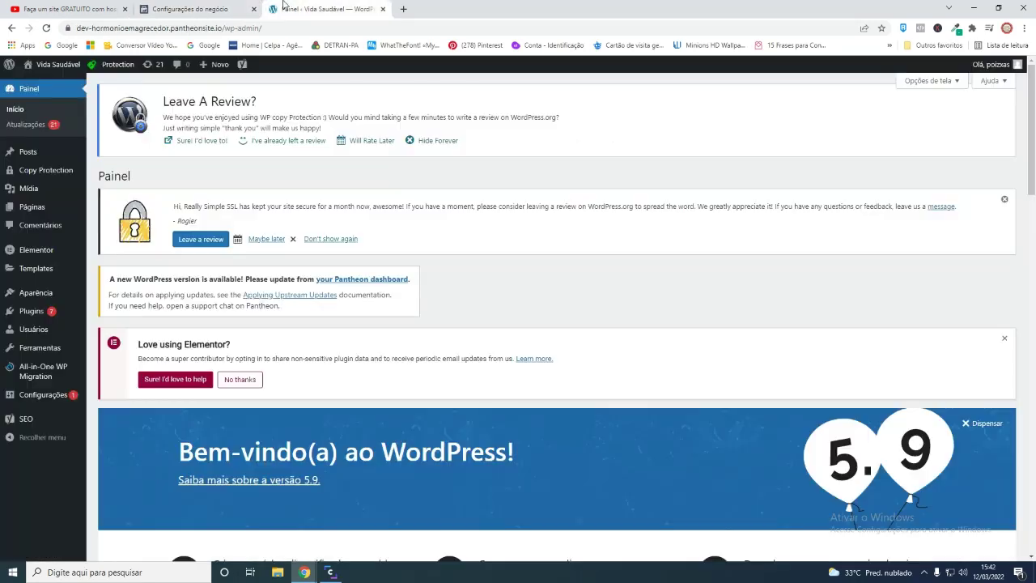
{"action": "left_click", "coordinate": [219, 28]}
{"action": "left_click", "coordinate": [117, 28]}
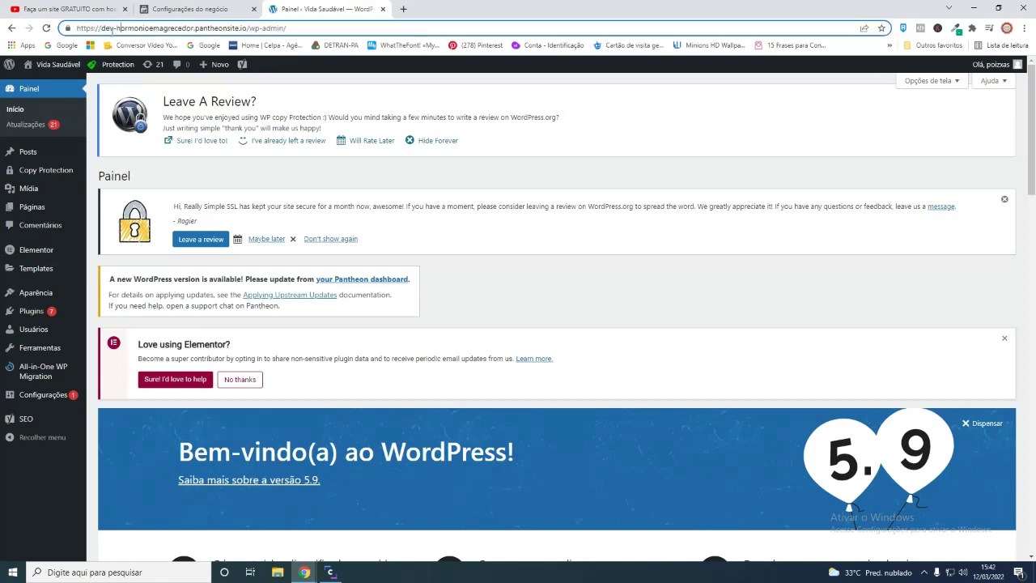
{"action": "left_click_drag", "start_coordinate": [102, 29], "coordinate": [247, 29]}
{"action": "key", "text": "ctrl+c"}
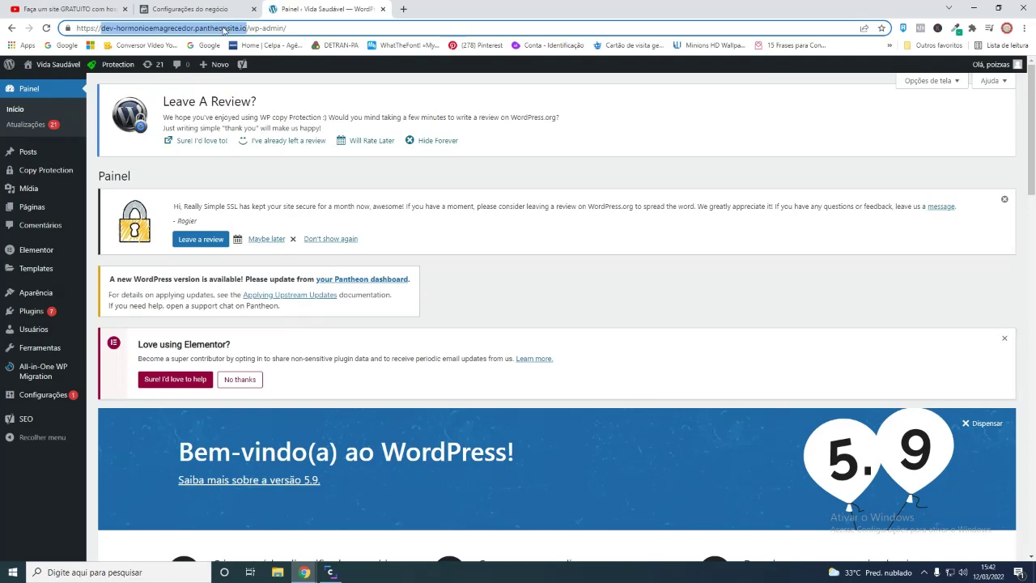
Step: Enter the copied domain dev-hormonioemagrecedor.pantheonsite.io in the Meta business settings and add it to the business
{"action": "left_click", "coordinate": [191, 9]}
{"action": "left_click", "coordinate": [466, 254]}
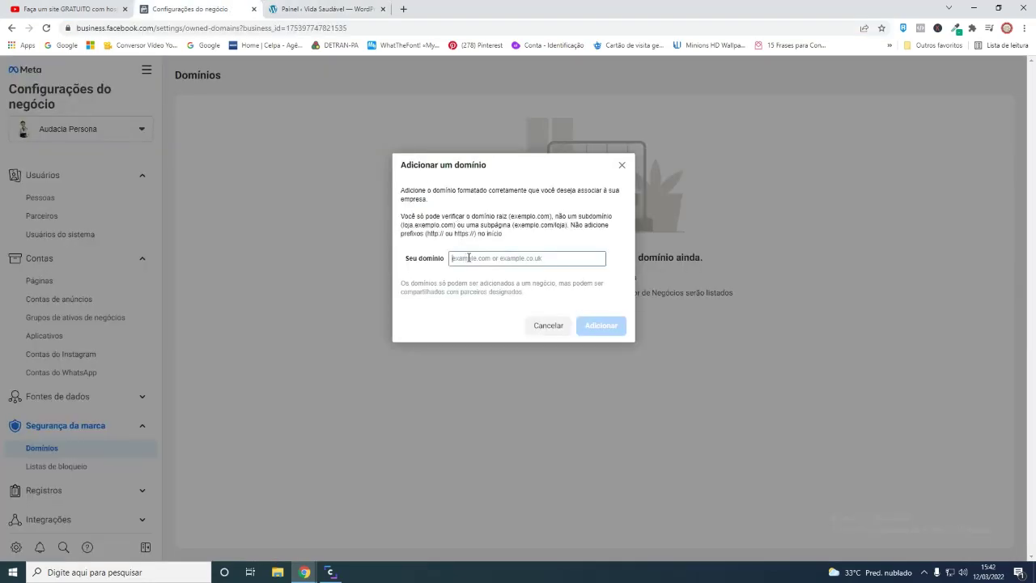
{"action": "key", "text": "ctrl+v"}
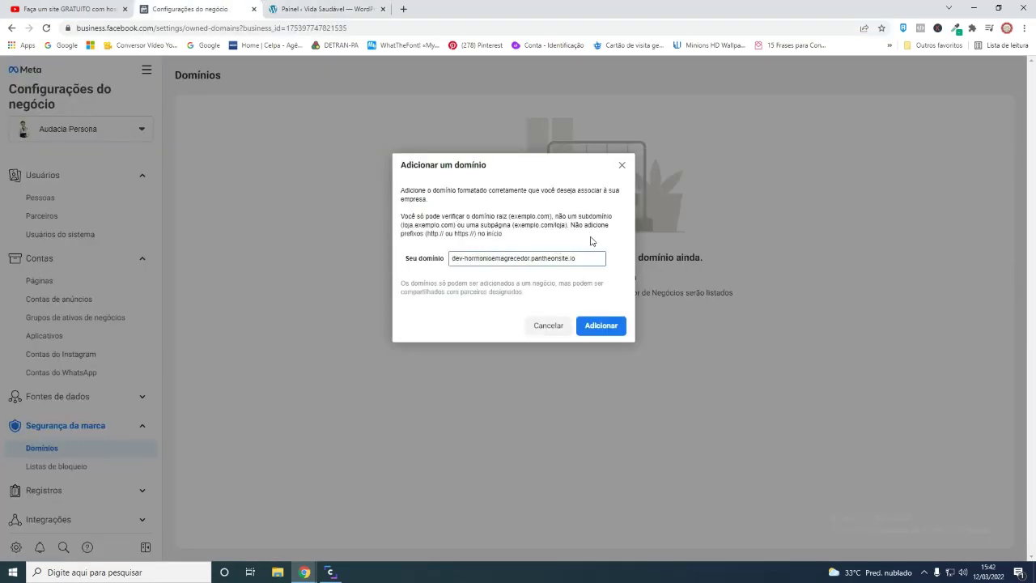
{"action": "left_click", "coordinate": [605, 325]}
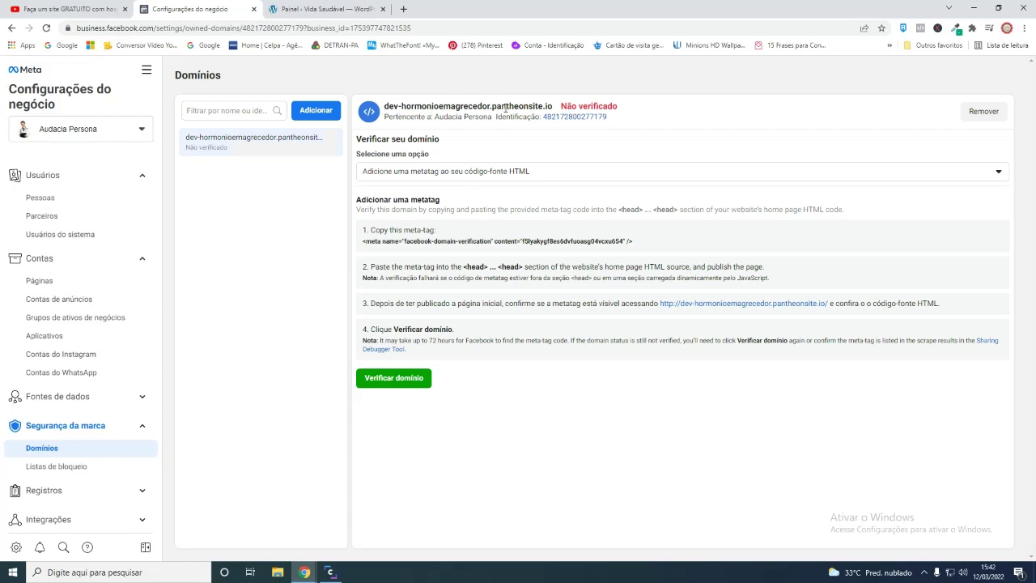
Step: Choose verification by uploading an HTML file to the root directory and download the HTML verification file
{"action": "left_click", "coordinate": [460, 176]}
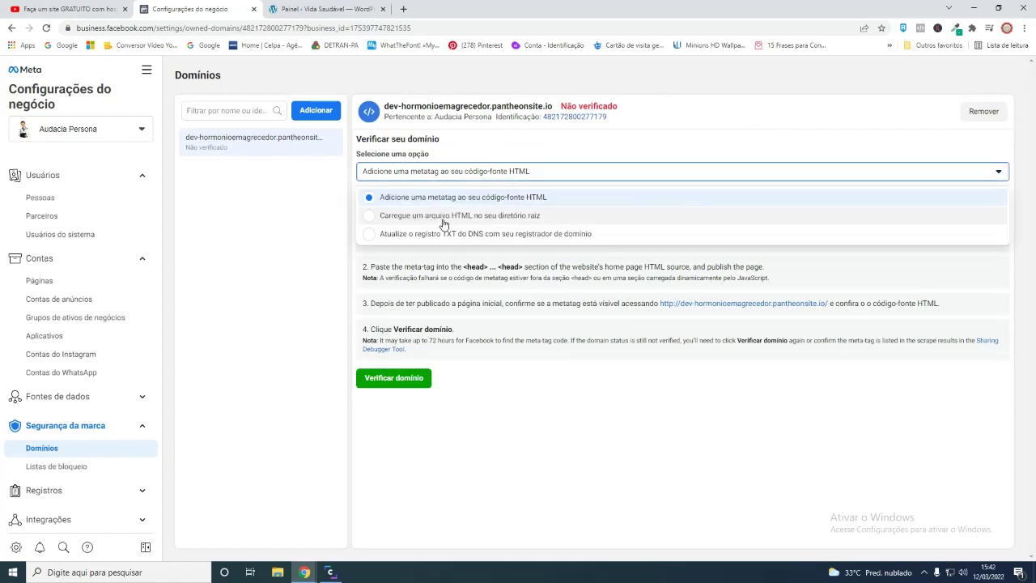
{"action": "left_click", "coordinate": [443, 217]}
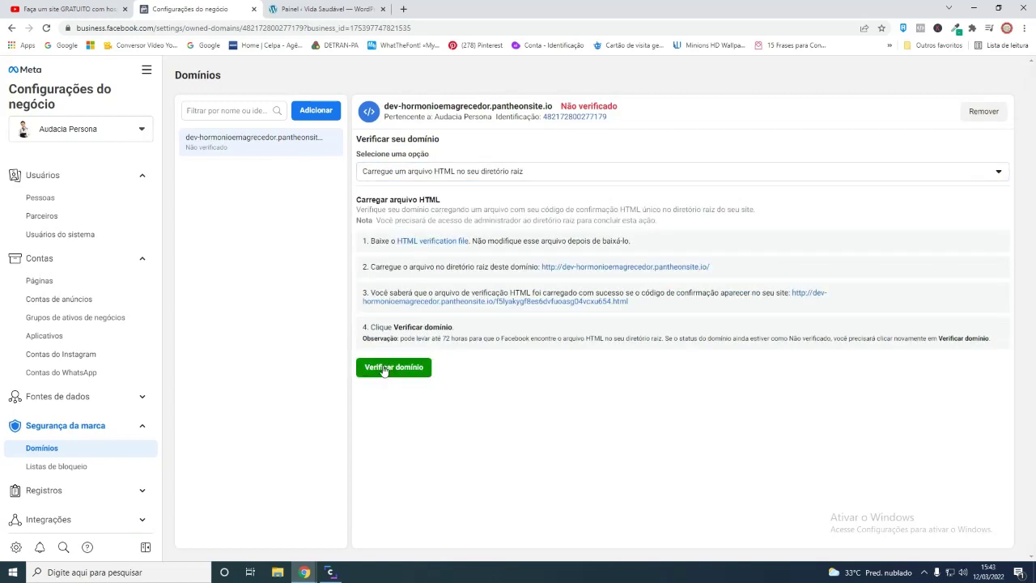
{"action": "left_click", "coordinate": [417, 242]}
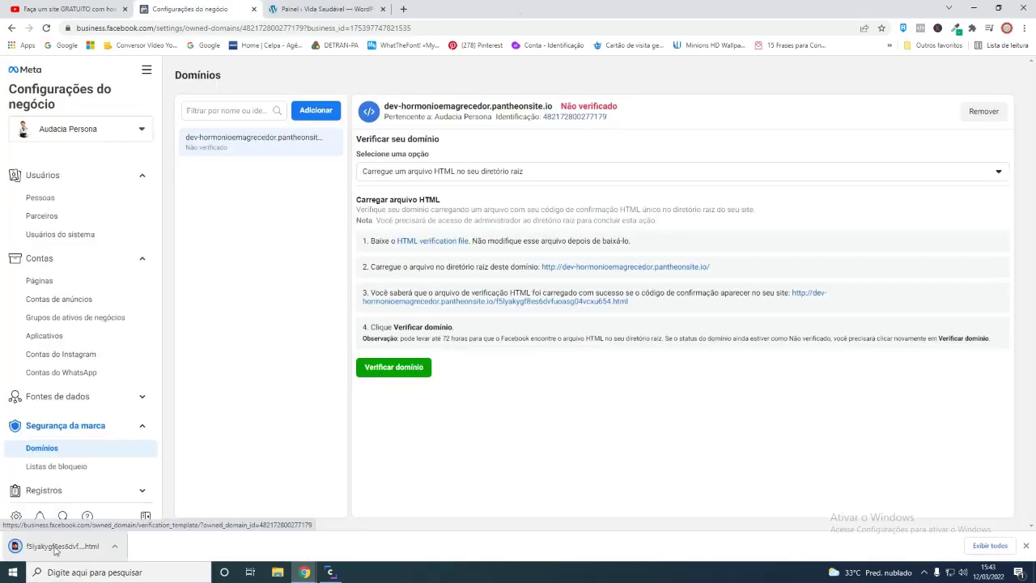
Step: Switch to the WordPress dashboard and search the plugins available for installation for "file manager"
{"action": "left_click", "coordinate": [298, 9]}
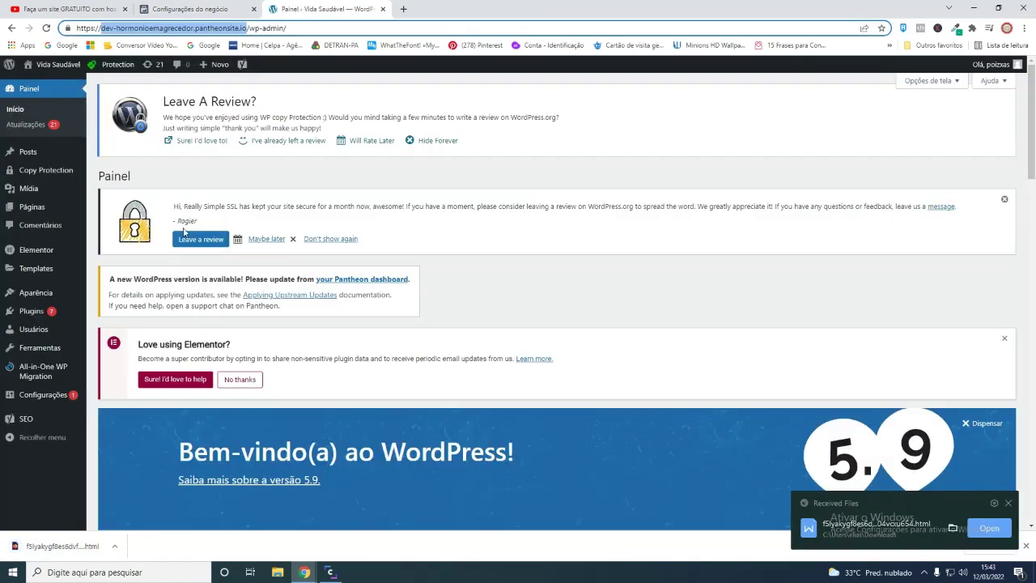
{"action": "mouse_move", "coordinate": [35, 316]}
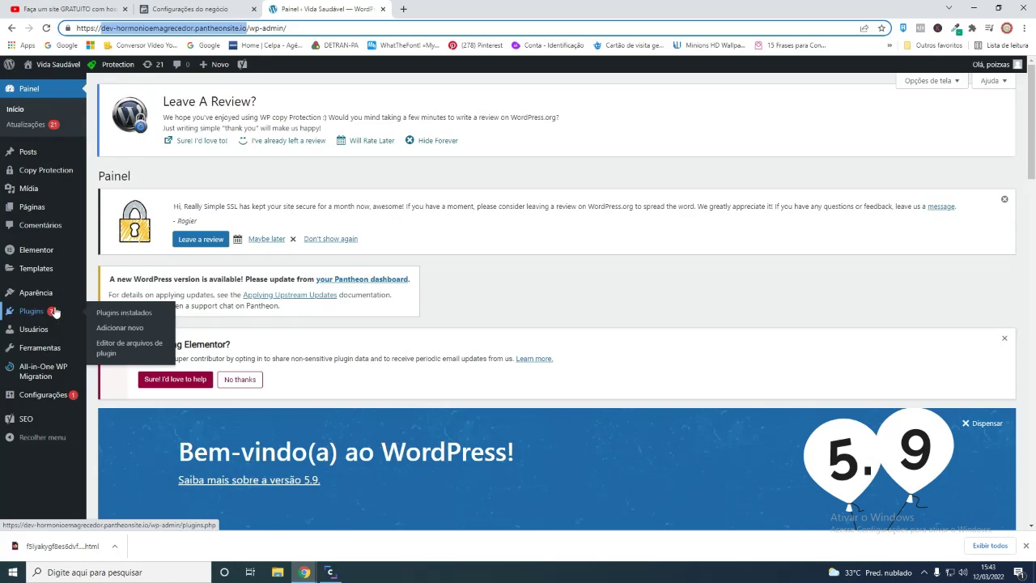
{"action": "left_click", "coordinate": [119, 329]}
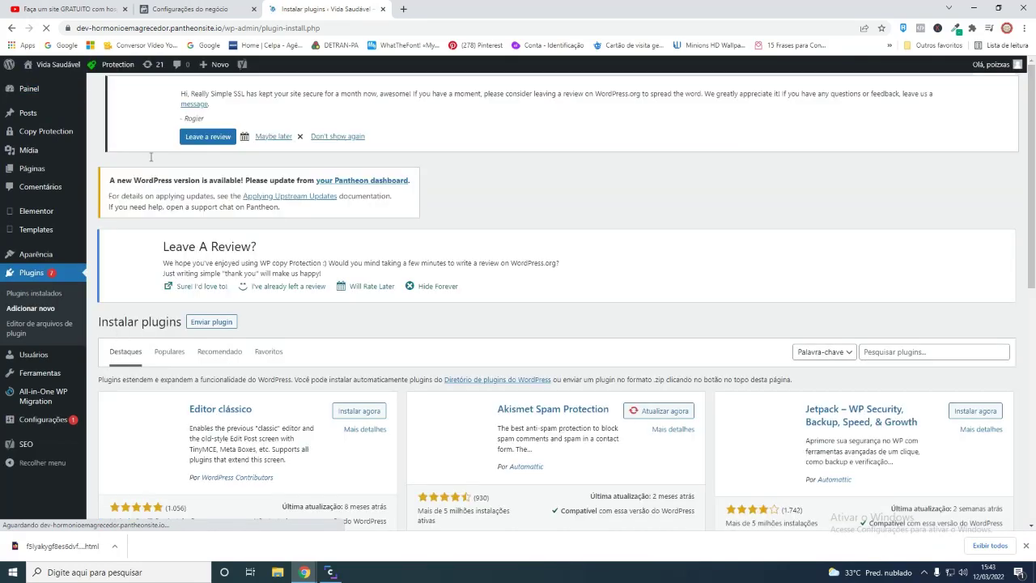
{"action": "left_click", "coordinate": [930, 353]}
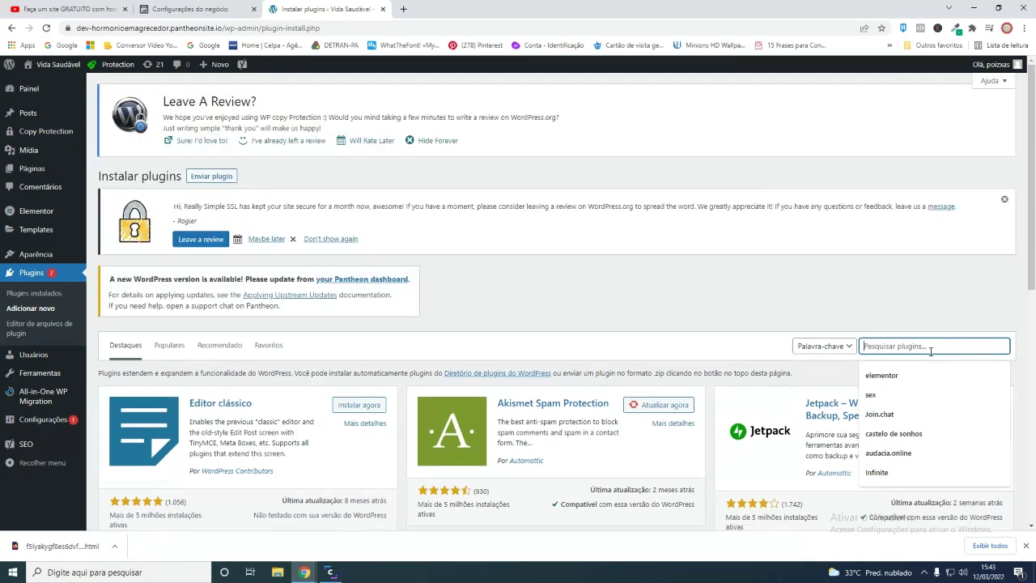
{"action": "type", "text": "file manager"}
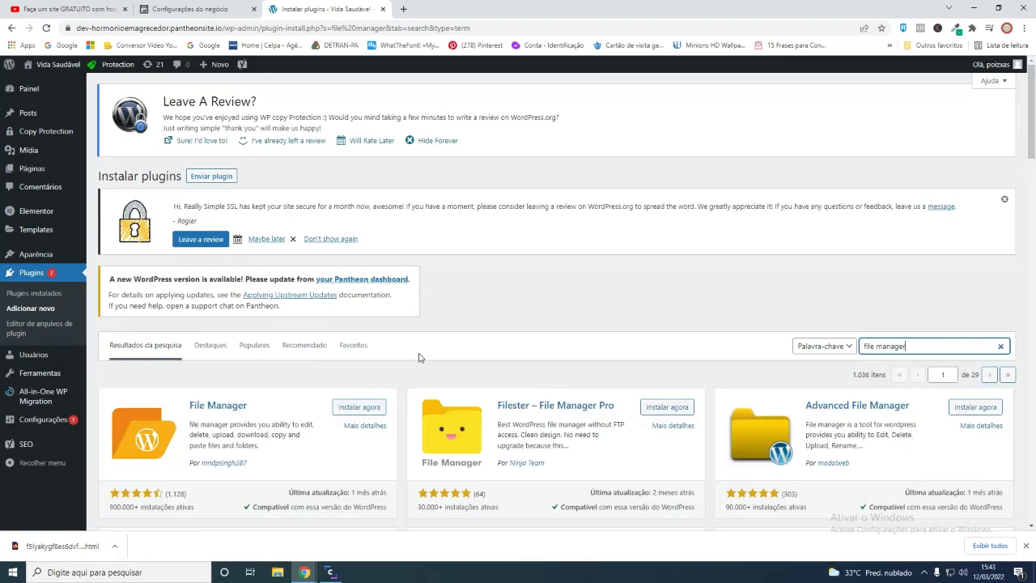
Step: Install and activate the plugin named File Manager by mndpsingh287
{"action": "scroll", "coordinate": [209, 396], "scroll_direction": "down", "scroll_amount": 4}
{"action": "scroll", "coordinate": [209, 396], "scroll_direction": "up", "scroll_amount": 2}
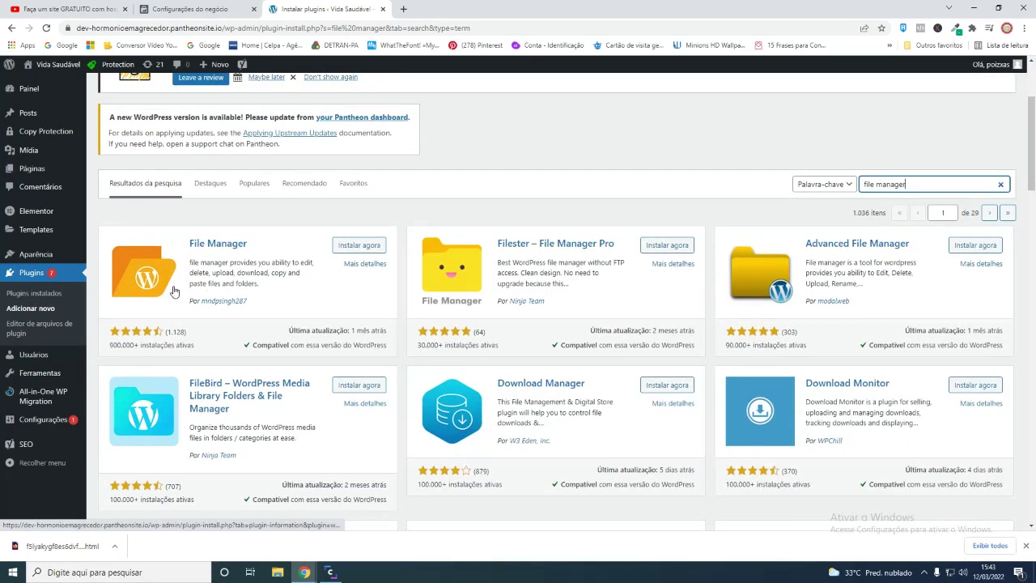
{"action": "left_click", "coordinate": [356, 245]}
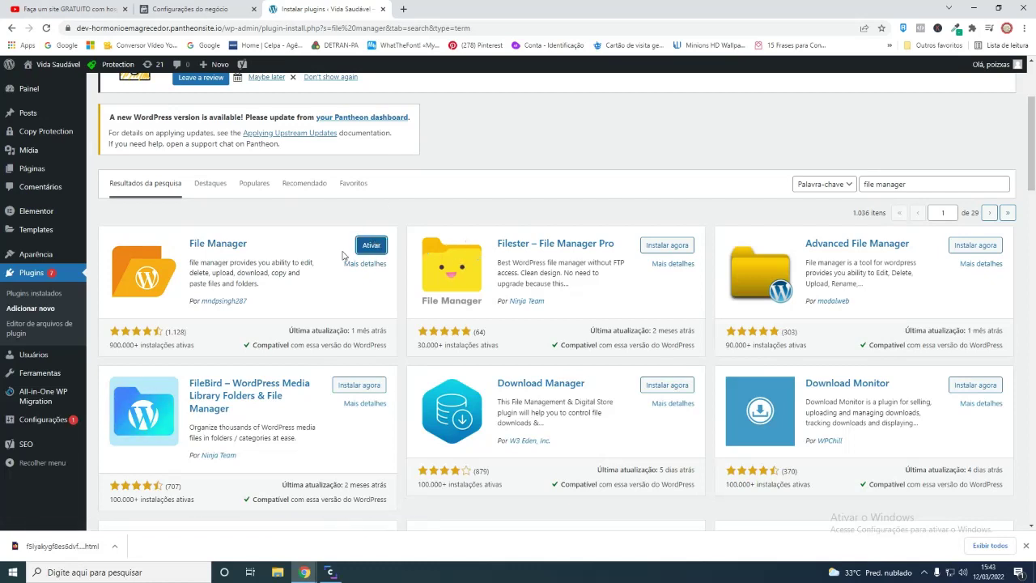
{"action": "left_click", "coordinate": [364, 245]}
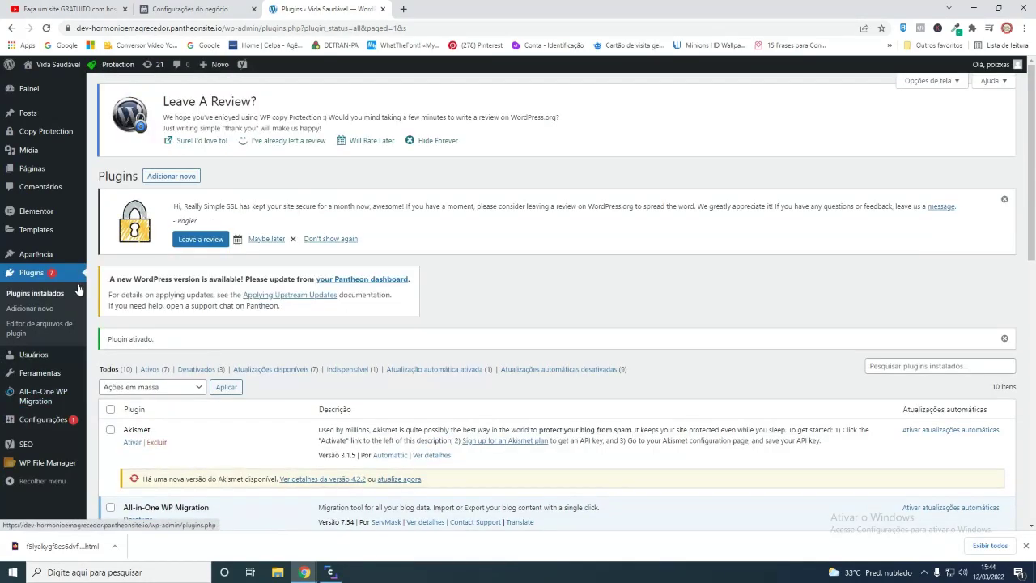
Step: Open WP File Manager and decline its welcome subscription offer
{"action": "mouse_move", "coordinate": [42, 473]}
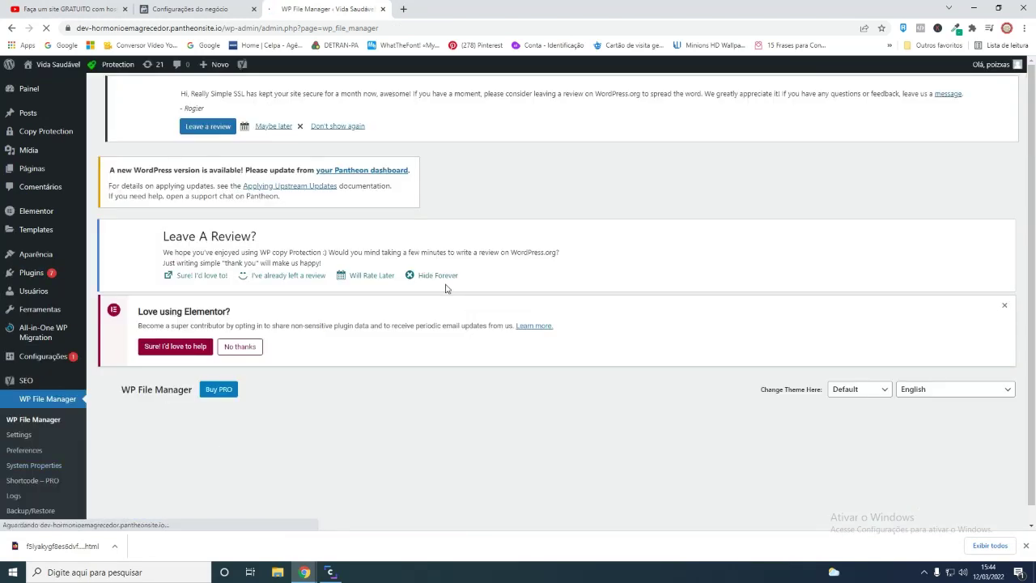
{"action": "scroll", "coordinate": [478, 332], "scroll_direction": "down", "scroll_amount": 1}
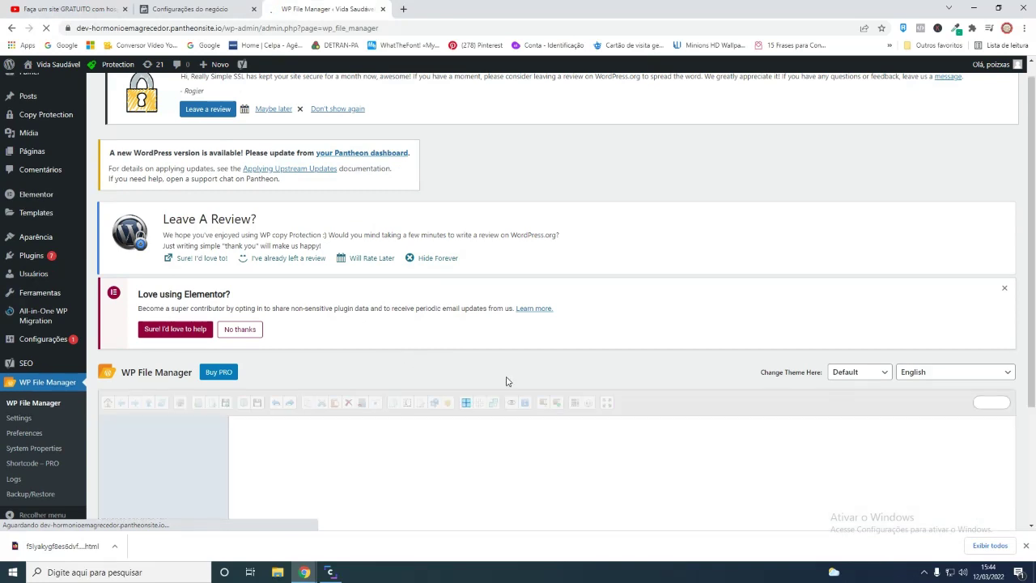
{"action": "scroll", "coordinate": [510, 382], "scroll_direction": "down", "scroll_amount": 1}
{"action": "scroll", "coordinate": [521, 387], "scroll_direction": "down", "scroll_amount": 1}
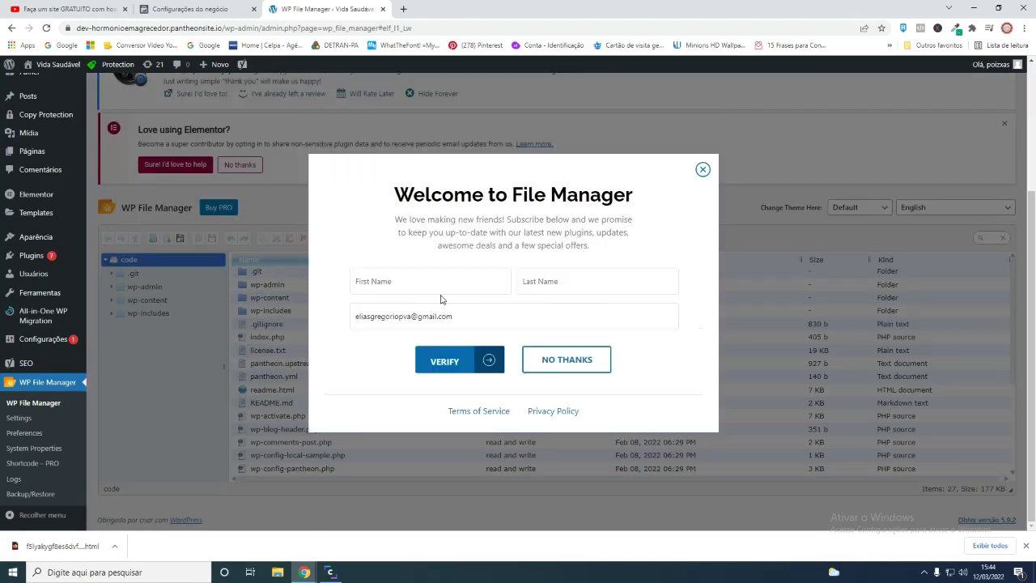
{"action": "left_click", "coordinate": [598, 367]}
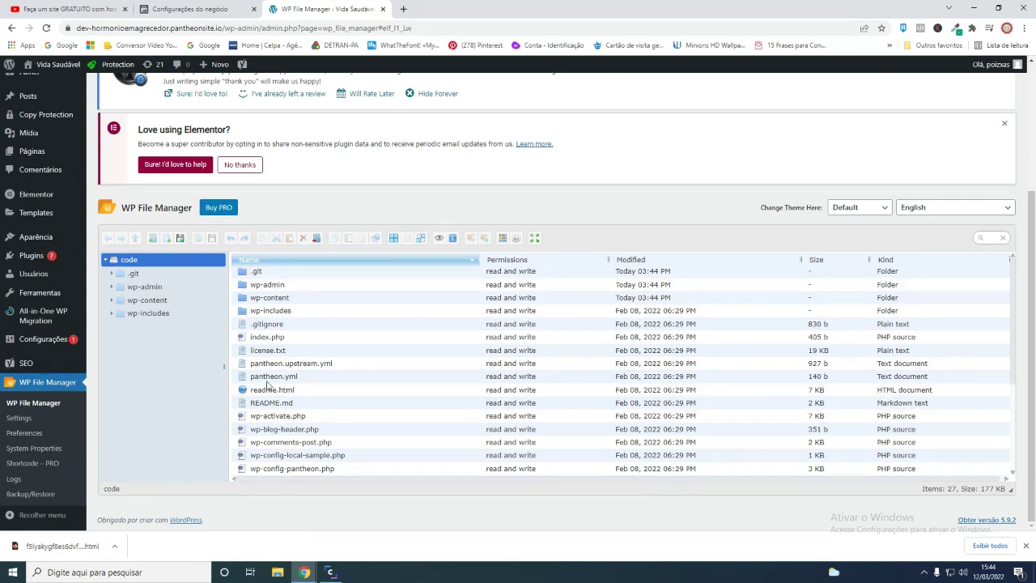
Step: Examine the folders and files listed in the site's code root directory
{"action": "scroll", "coordinate": [300, 409], "scroll_direction": "down", "scroll_amount": 3}
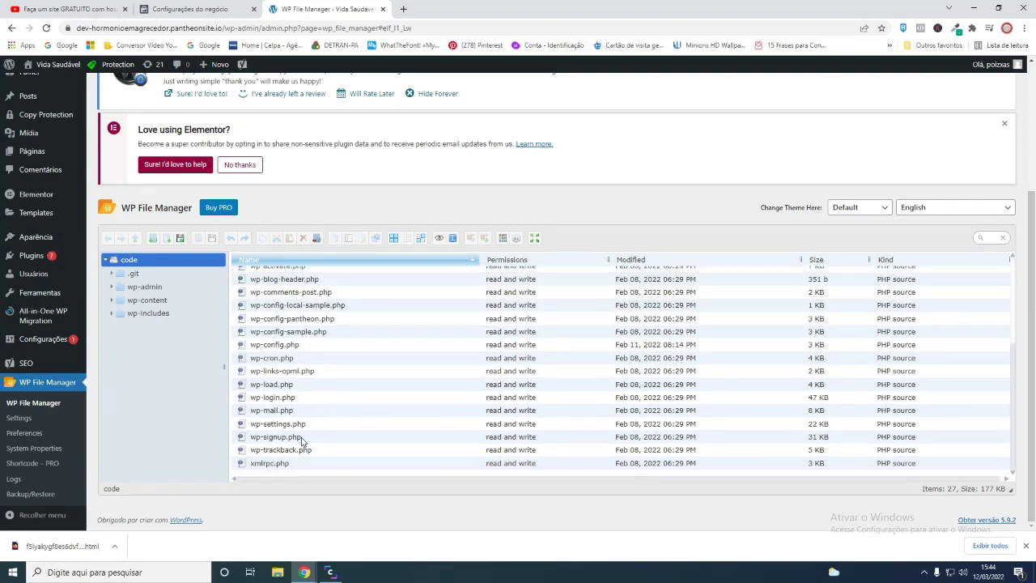
{"action": "scroll", "coordinate": [330, 398], "scroll_direction": "up", "scroll_amount": 3}
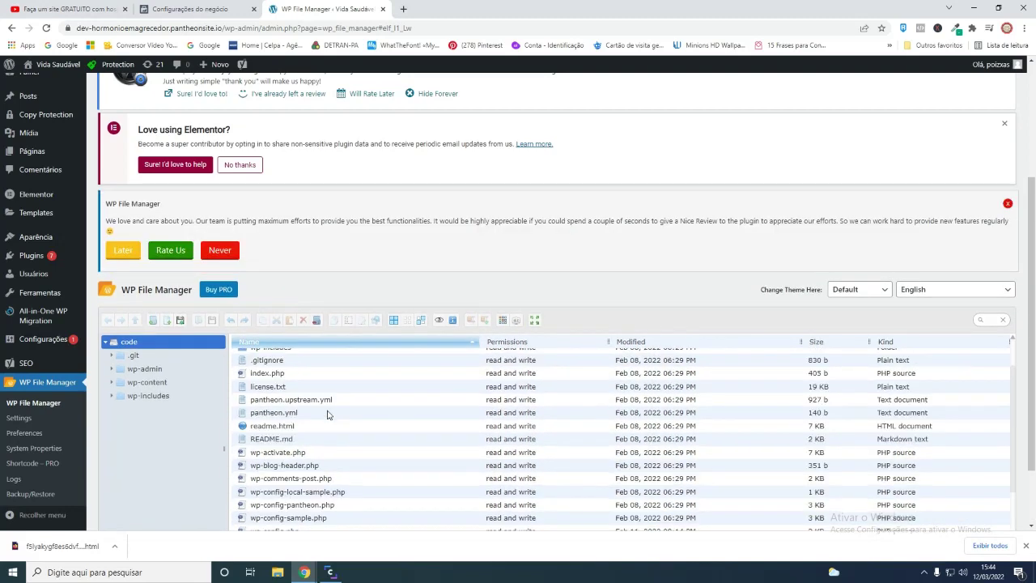
{"action": "scroll", "coordinate": [328, 415], "scroll_direction": "up", "scroll_amount": 1}
{"action": "scroll", "coordinate": [330, 427], "scroll_direction": "down", "scroll_amount": 1}
{"action": "scroll", "coordinate": [273, 430], "scroll_direction": "up", "scroll_amount": 2}
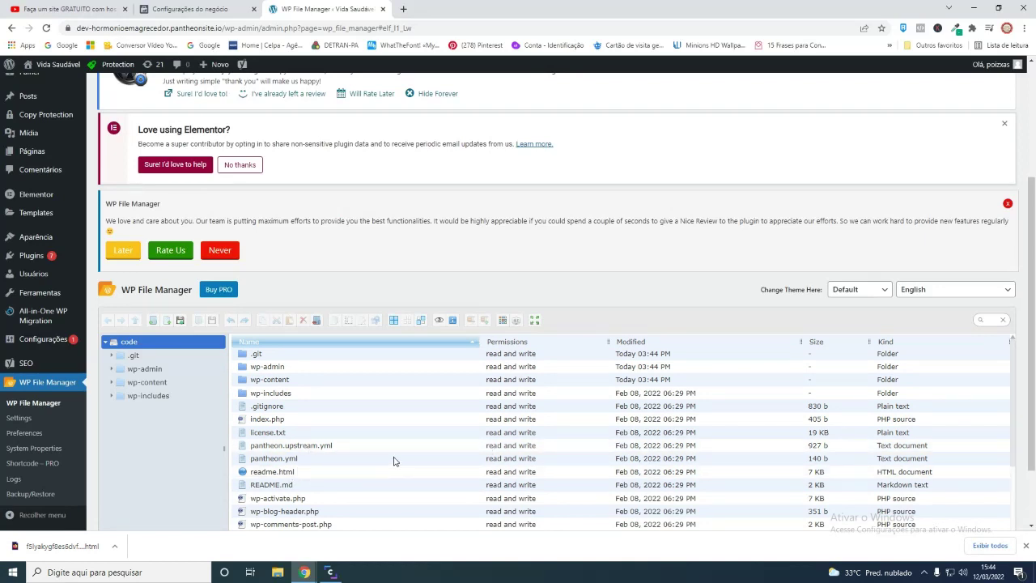
{"action": "scroll", "coordinate": [400, 478], "scroll_direction": "down", "scroll_amount": 3}
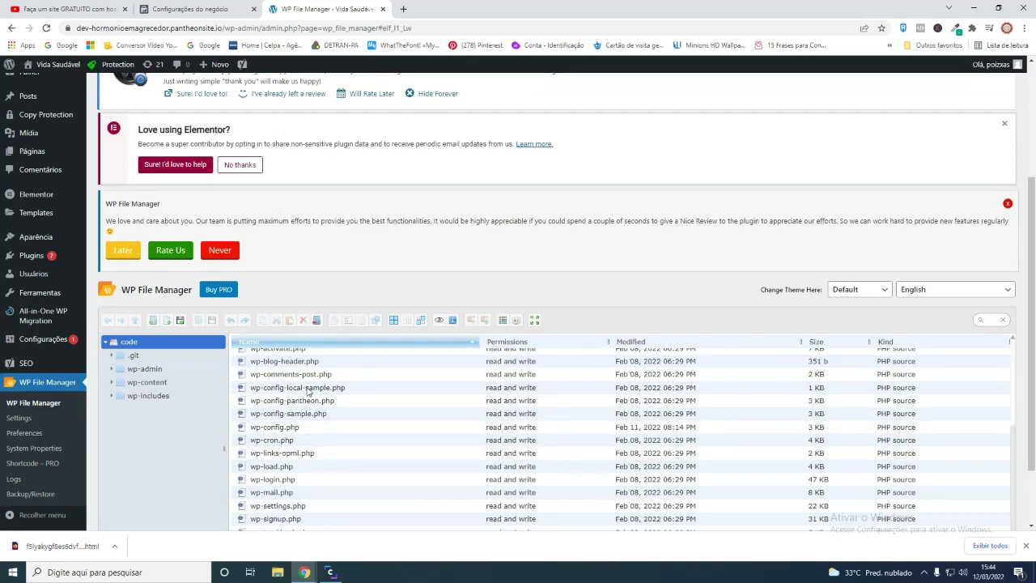
{"action": "left_click", "coordinate": [153, 322]}
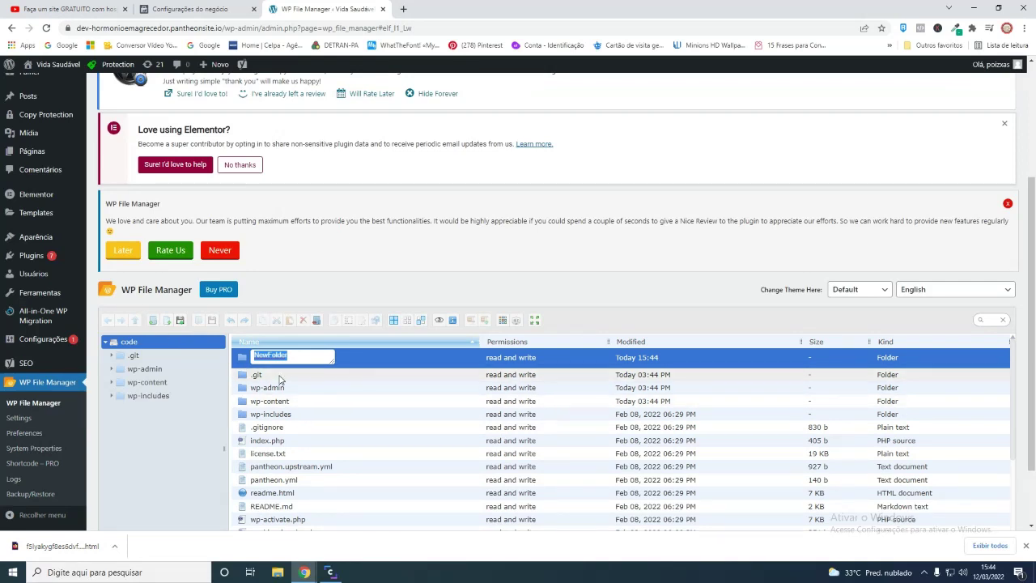
{"action": "left_click", "coordinate": [276, 380]}
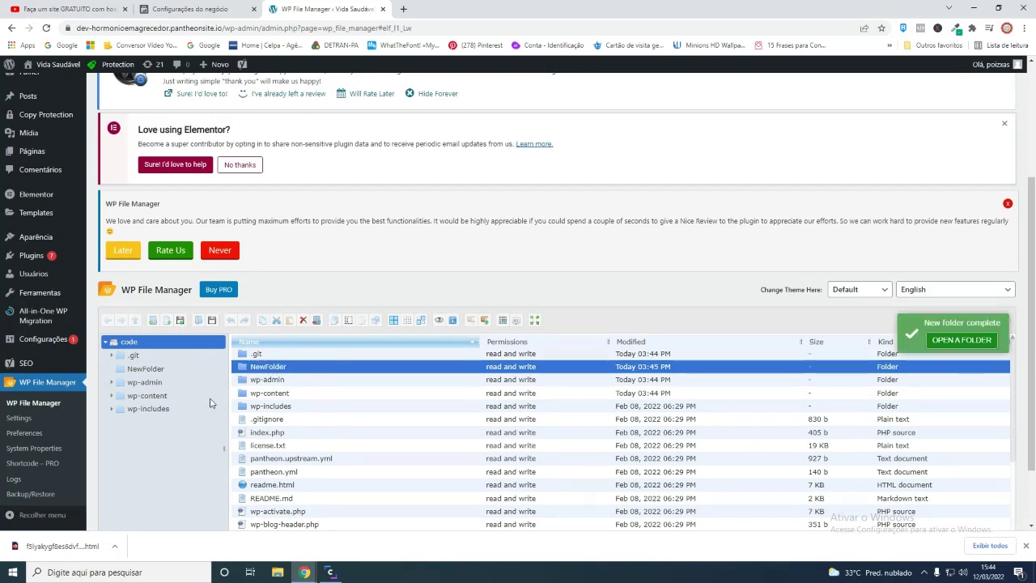
{"action": "right_click", "coordinate": [284, 370]}
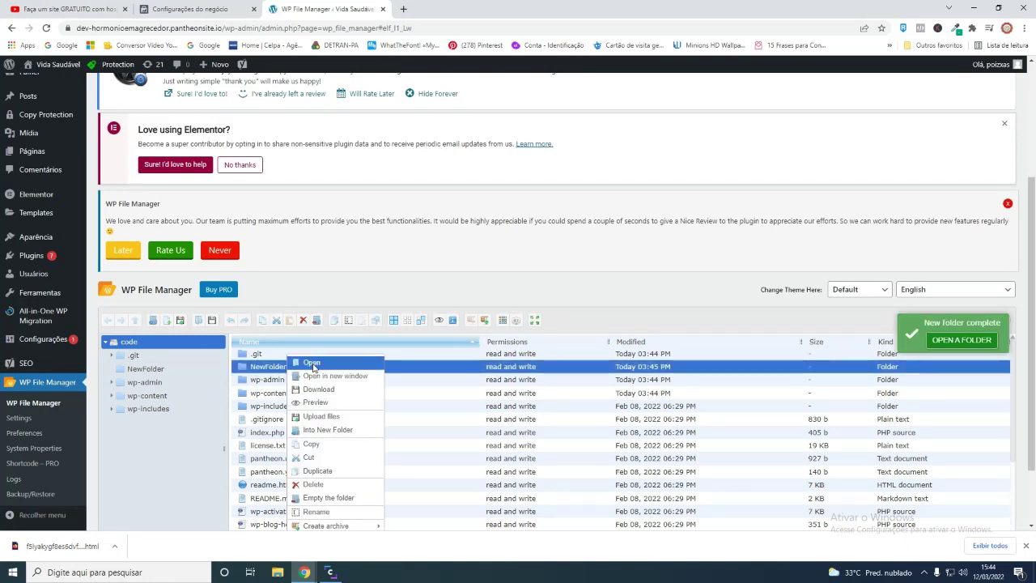
{"action": "left_click", "coordinate": [314, 484]}
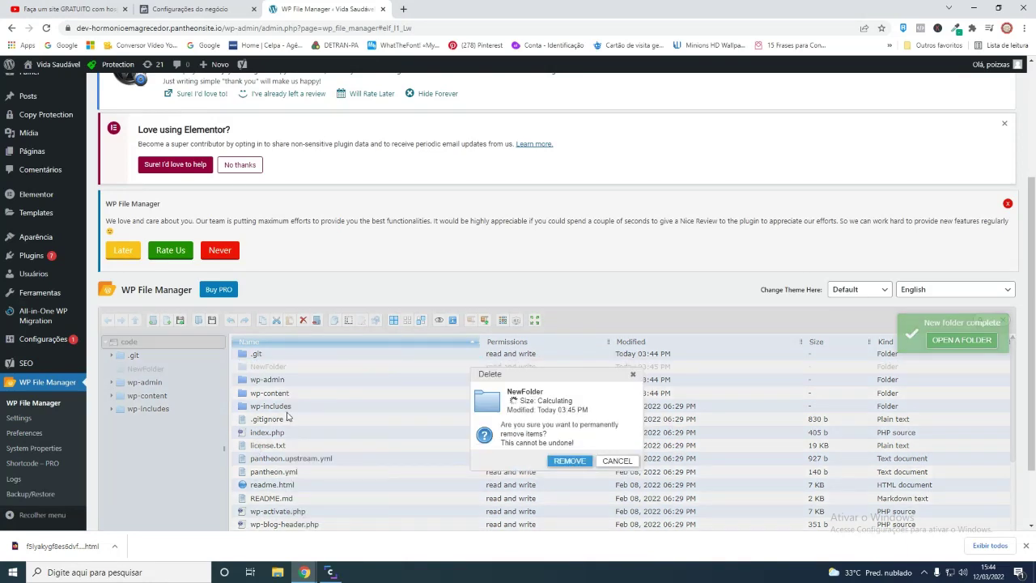
{"action": "left_click", "coordinate": [569, 460]}
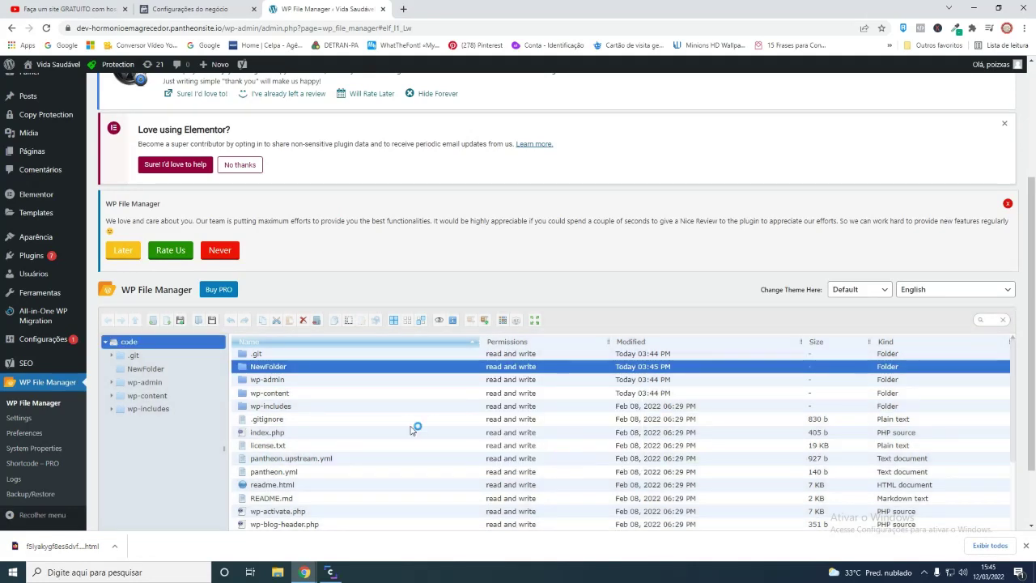
Step: Upload the downloaded HTML verification file from the Downloads folder to the site's code root directory
{"action": "left_click", "coordinate": [181, 321]}
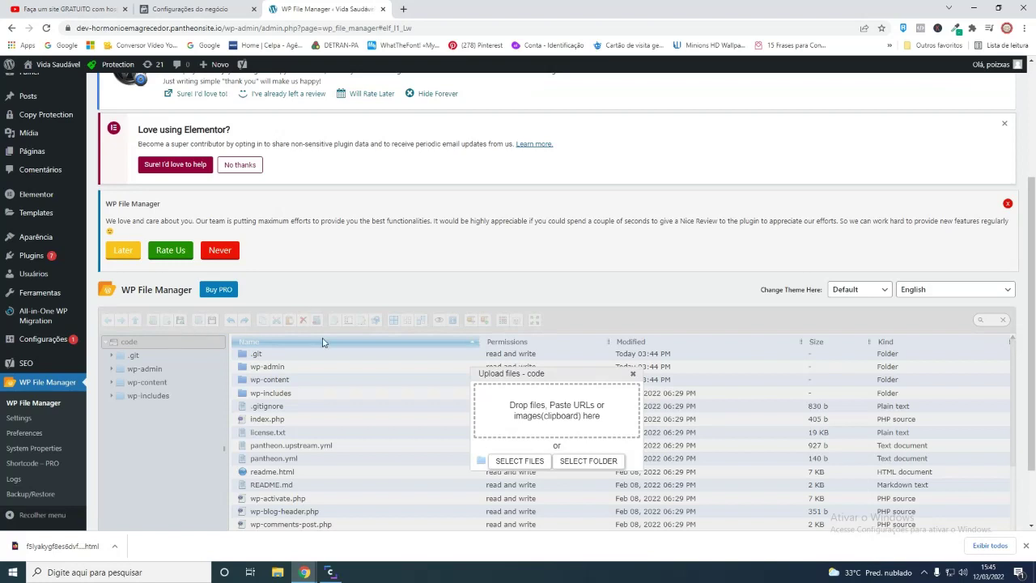
{"action": "left_click", "coordinate": [523, 461]}
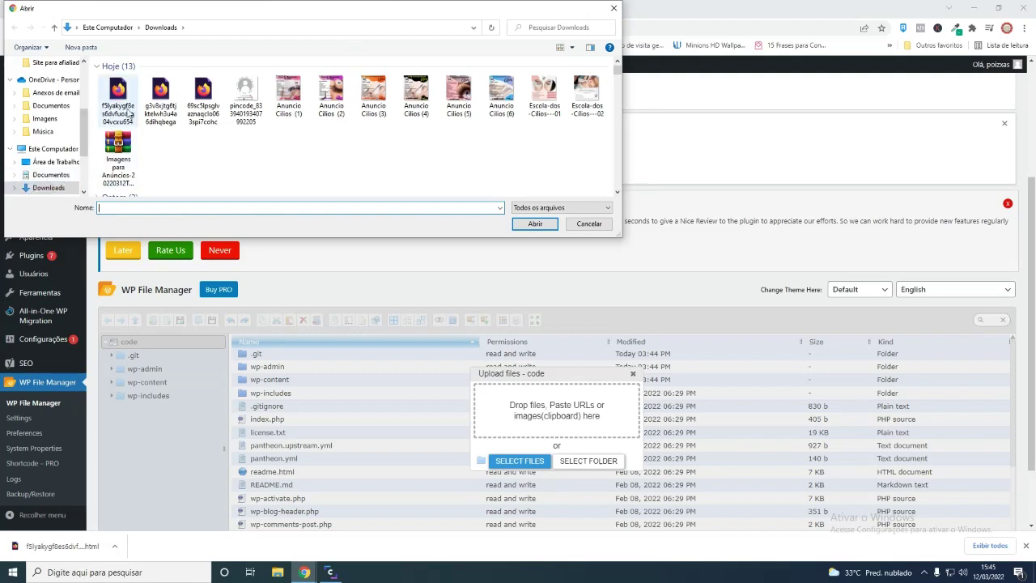
{"action": "left_click", "coordinate": [126, 97]}
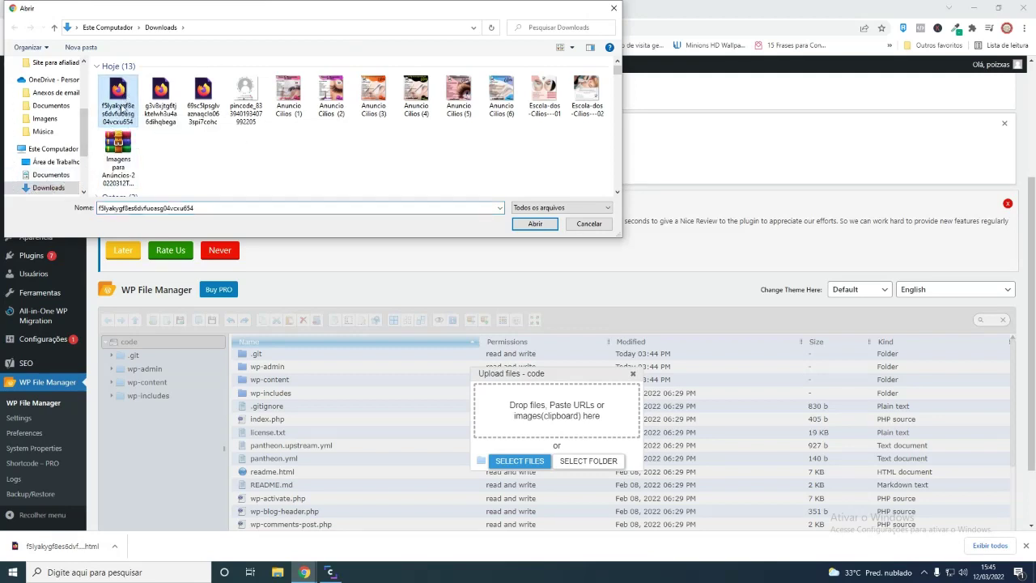
{"action": "left_click", "coordinate": [534, 226]}
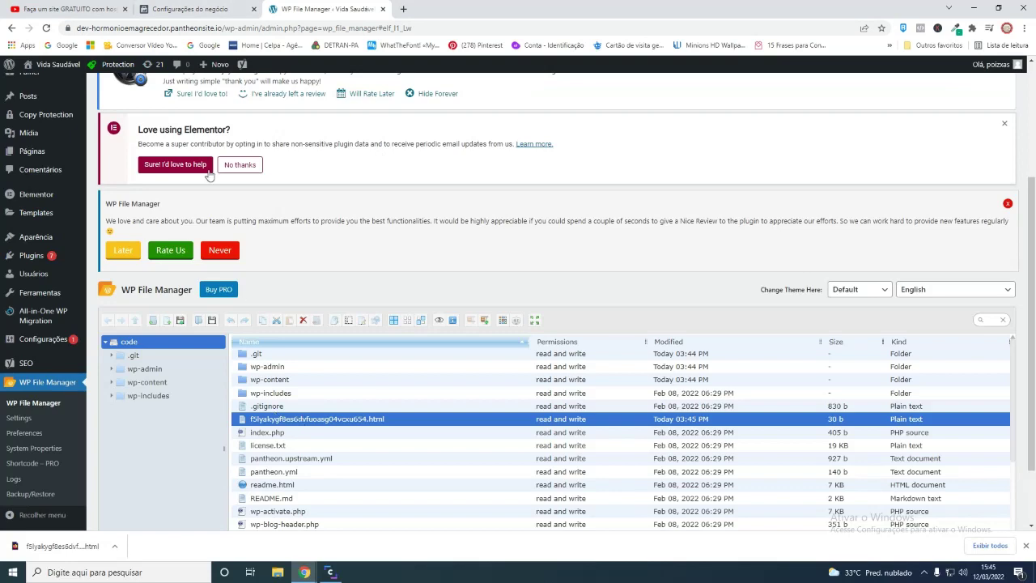
Step: Switch to Meta business settings and verify the domain dev-hormonioemagrecedor.pantheonsite.io, closing the confirmation
{"action": "left_click", "coordinate": [209, 8]}
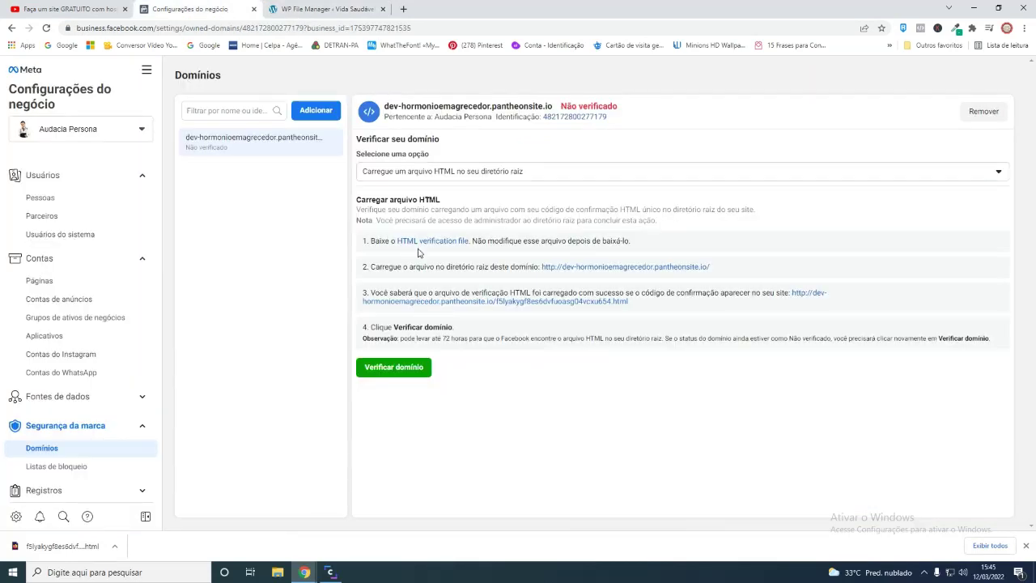
{"action": "left_click", "coordinate": [391, 369]}
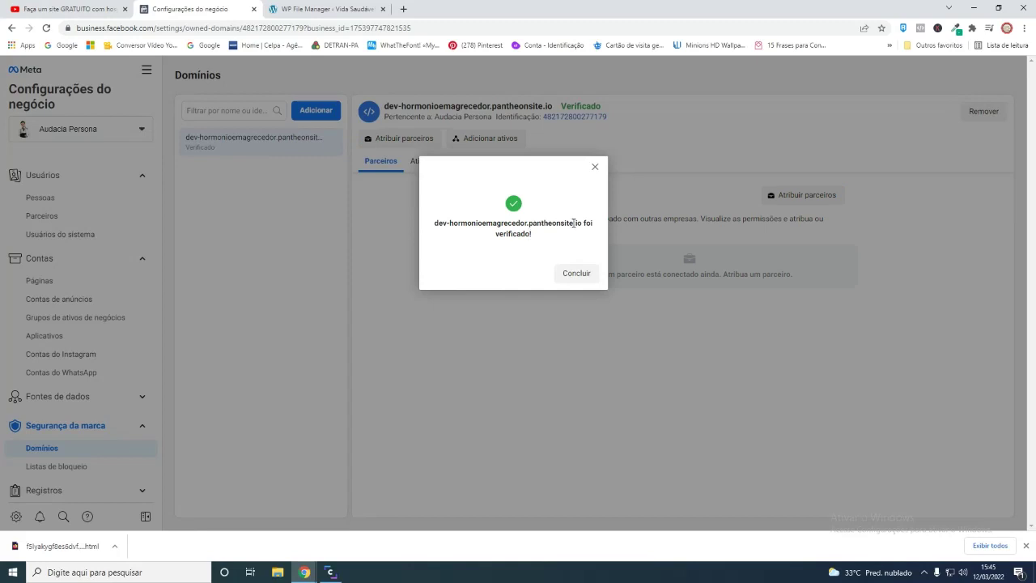
{"action": "left_click", "coordinate": [577, 274]}
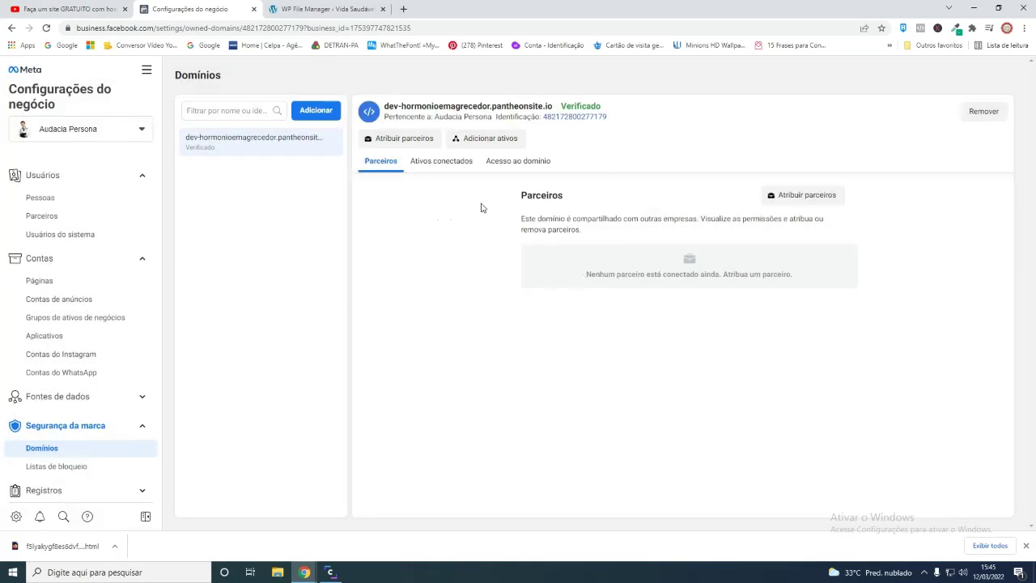
Step: Review the domain's connected assets, partner sharing and domain access sections
{"action": "left_click", "coordinate": [450, 171]}
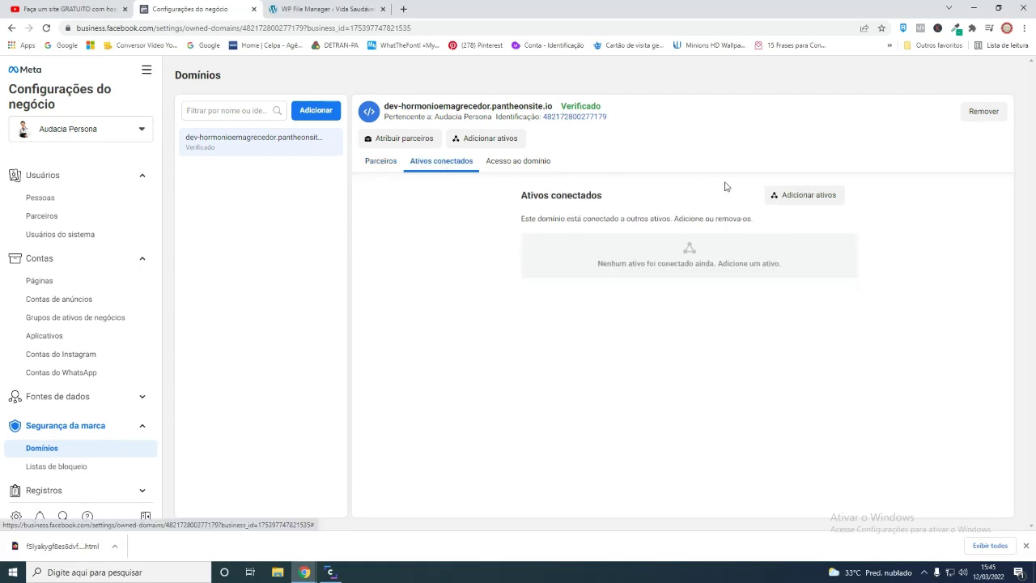
{"action": "left_click", "coordinate": [385, 164]}
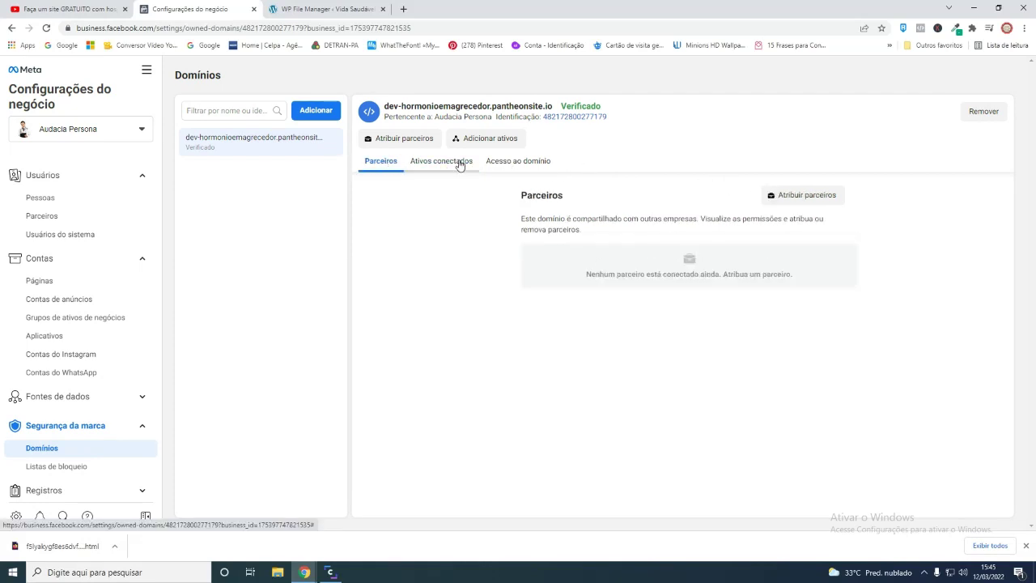
{"action": "left_click", "coordinate": [773, 195]}
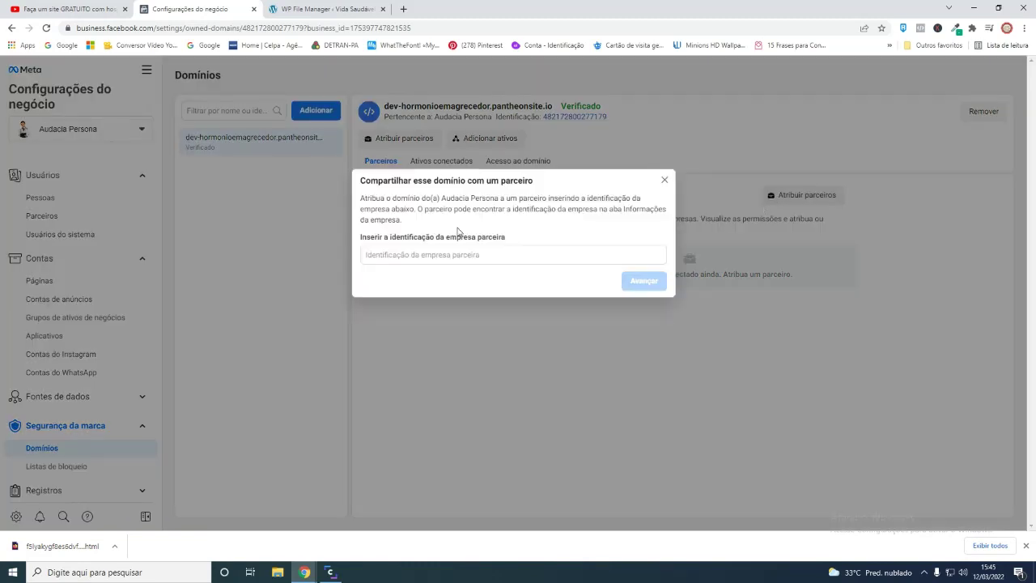
{"action": "left_click", "coordinate": [664, 181]}
{"action": "left_click", "coordinate": [515, 165]}
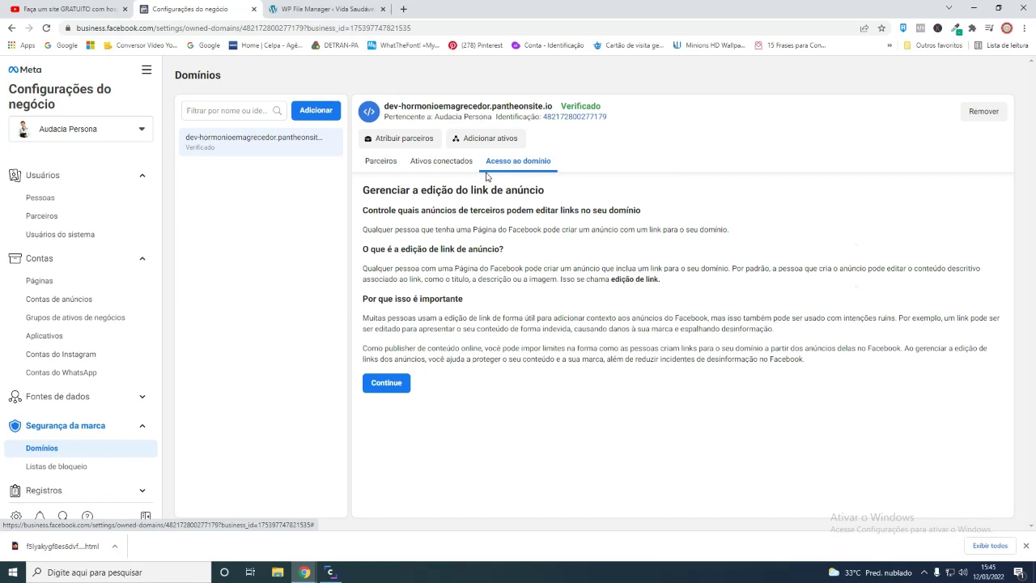
Step: Add the available classic Page (Páginas clássicas) to the domain's connected assets
{"action": "left_click", "coordinate": [441, 161]}
{"action": "left_click", "coordinate": [816, 194]}
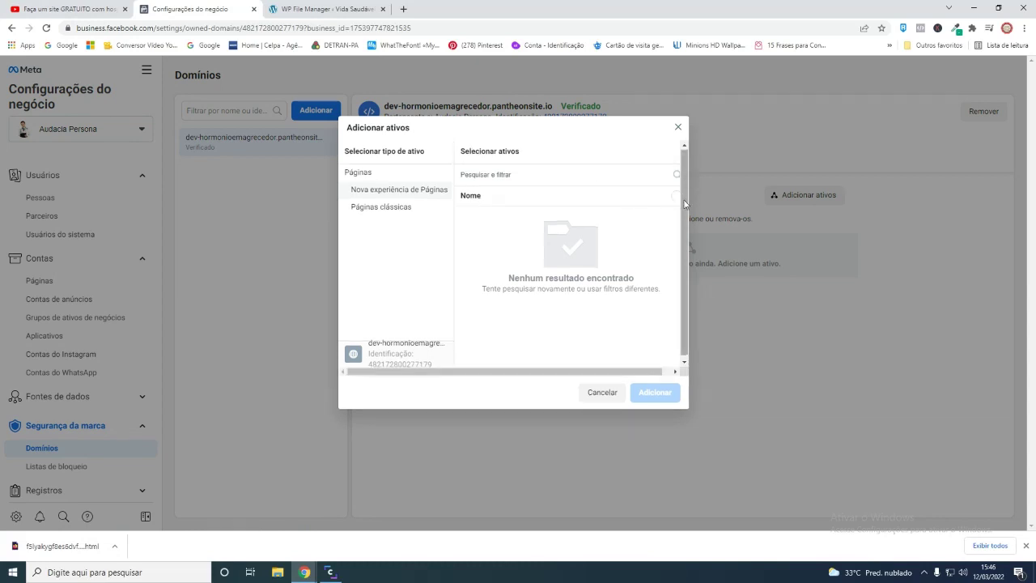
{"action": "left_click", "coordinate": [380, 206]}
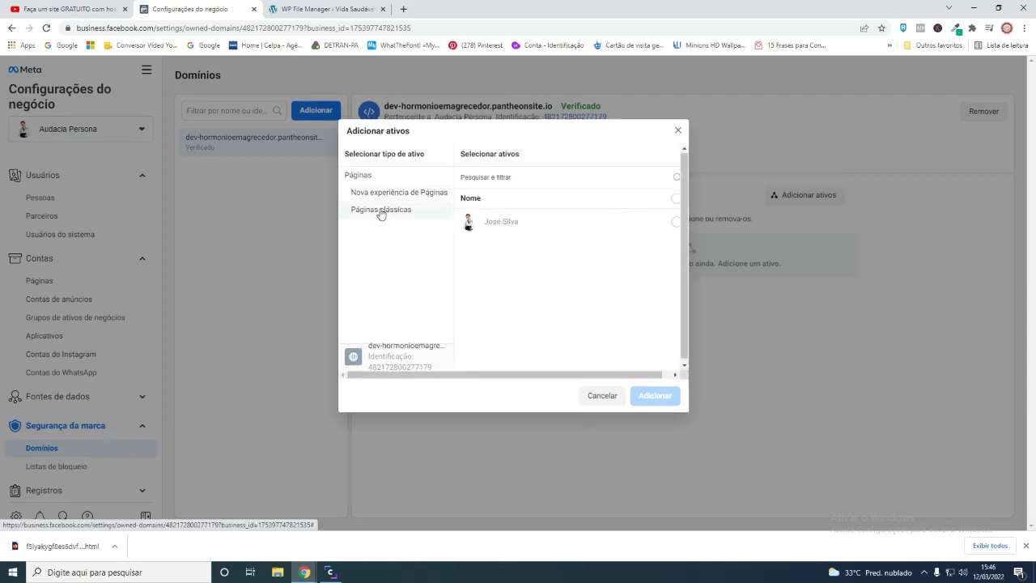
{"action": "left_click", "coordinate": [675, 221]}
{"action": "left_click", "coordinate": [676, 200]}
{"action": "left_click", "coordinate": [678, 201]}
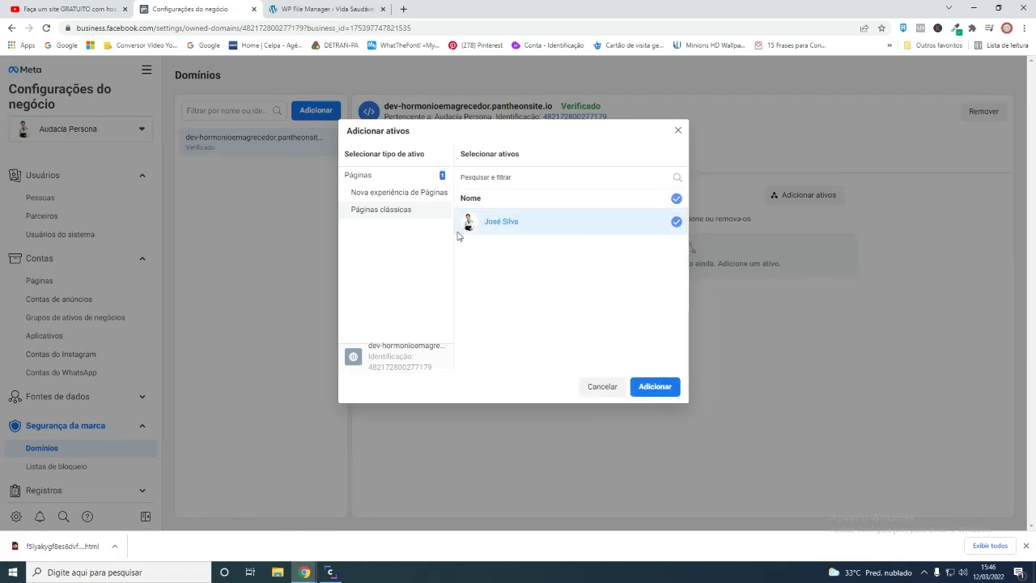
{"action": "left_click", "coordinate": [396, 195]}
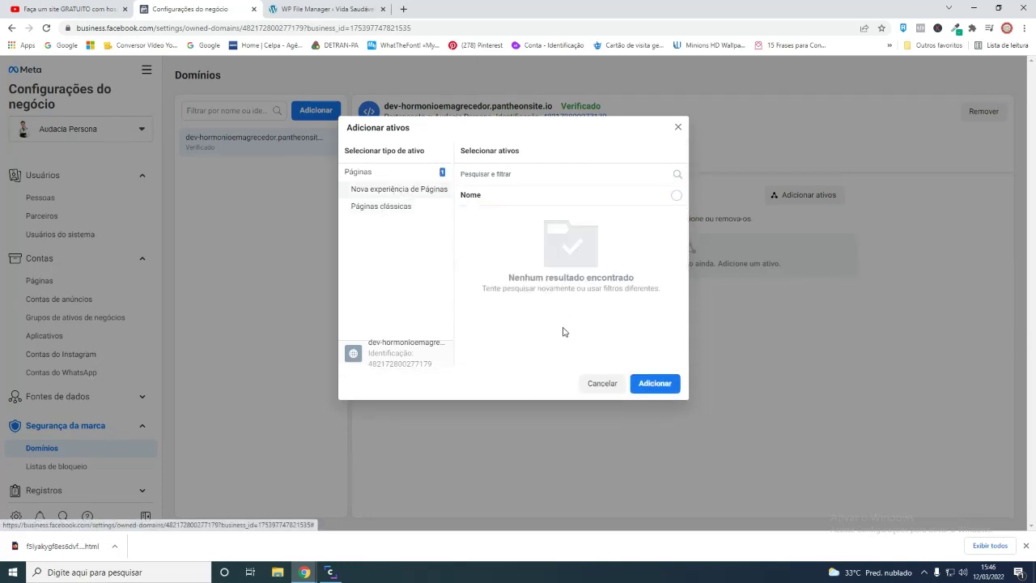
{"action": "left_click", "coordinate": [656, 384]}
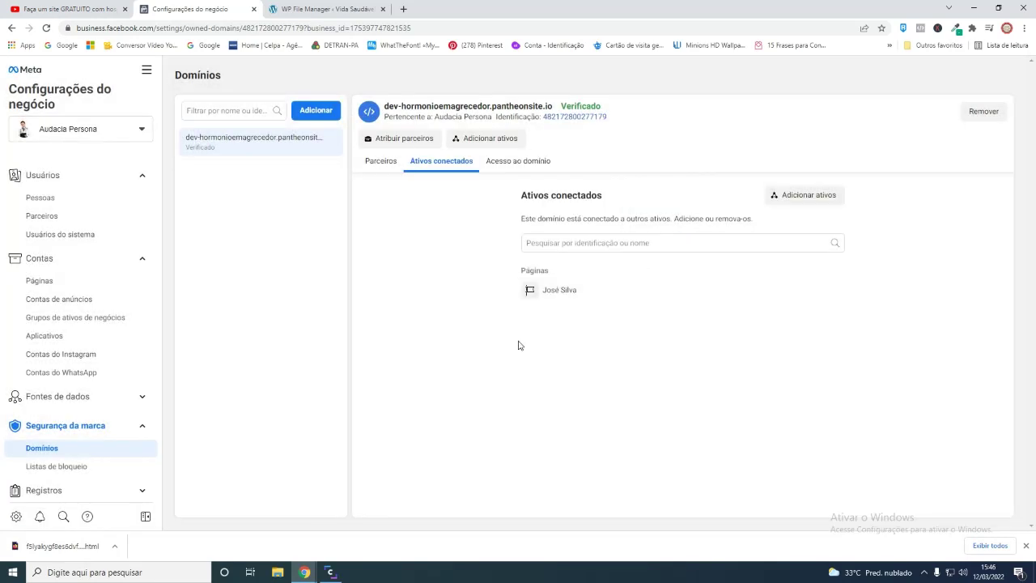
Step: Examine the dialogs for adding assets to the domain and assigning partners to it
{"action": "left_click", "coordinate": [458, 142]}
{"action": "left_click", "coordinate": [421, 210]}
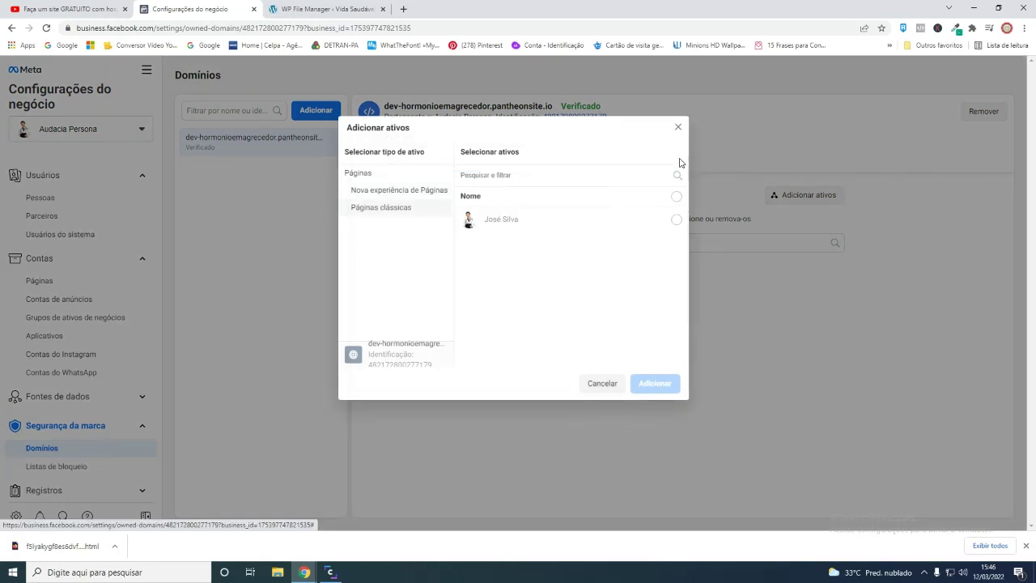
{"action": "left_click", "coordinate": [678, 127]}
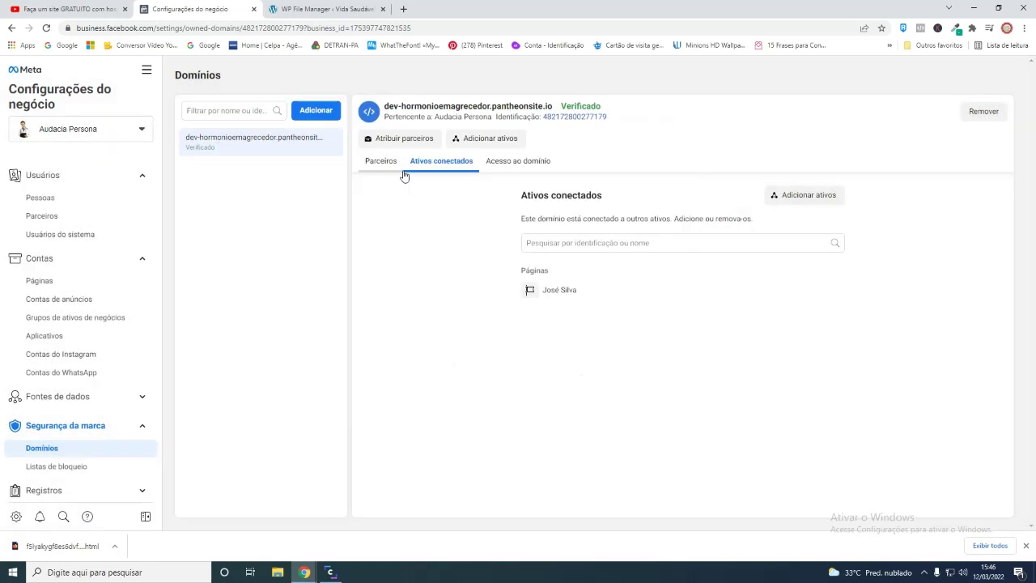
{"action": "left_click", "coordinate": [394, 164]}
{"action": "left_click", "coordinate": [504, 141]}
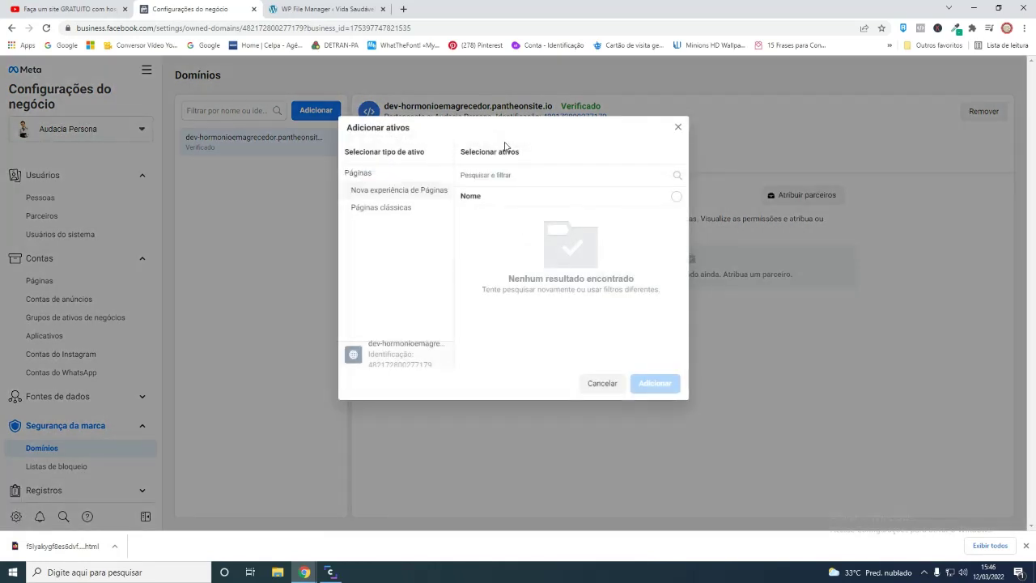
{"action": "left_click", "coordinate": [415, 207]}
{"action": "left_click", "coordinate": [678, 127]}
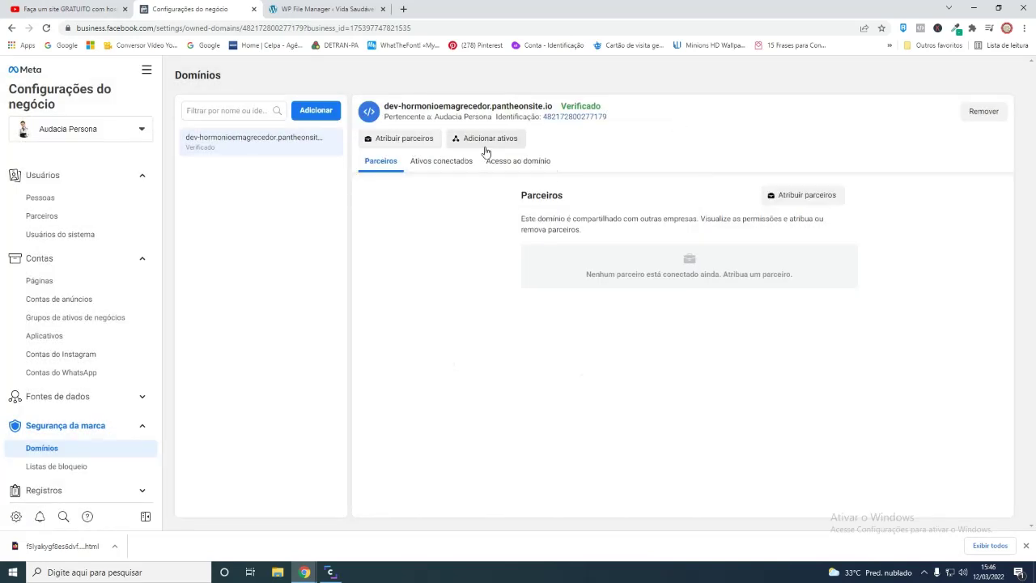
{"action": "left_click", "coordinate": [823, 199]}
{"action": "left_click", "coordinate": [664, 179]}
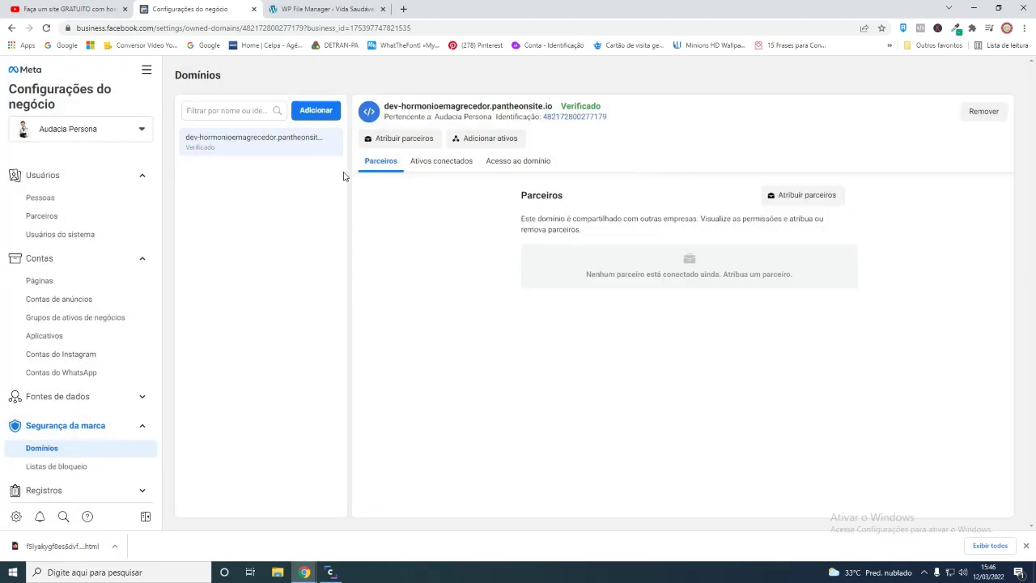
{"action": "left_click", "coordinate": [390, 139]}
{"action": "left_click", "coordinate": [664, 180]}
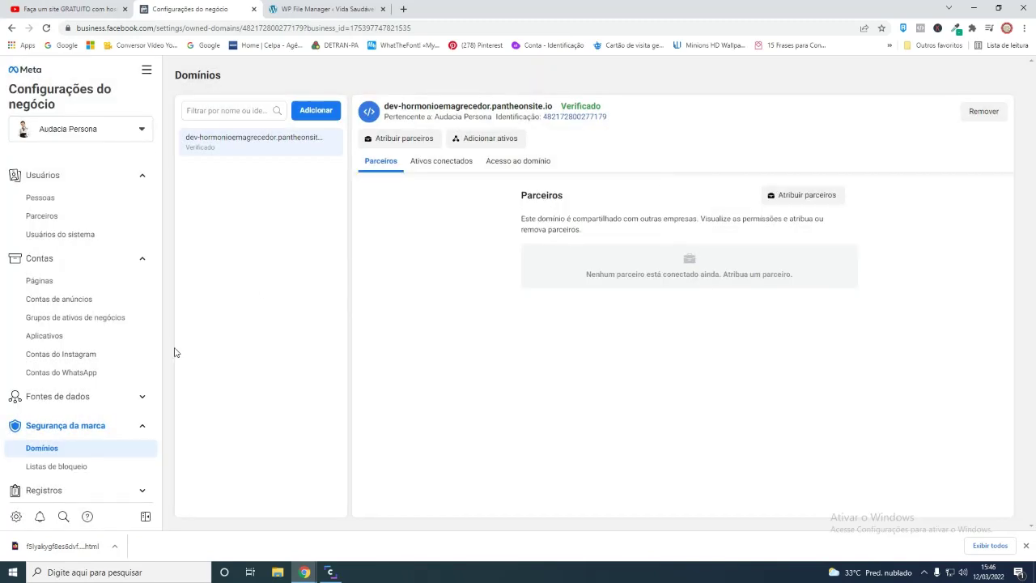
Step: Open the Ads Manager (Gerenciador de Anúncios) and go from there to the Events Manager (Gerenciador de Eventos)
{"action": "left_click", "coordinate": [148, 72]}
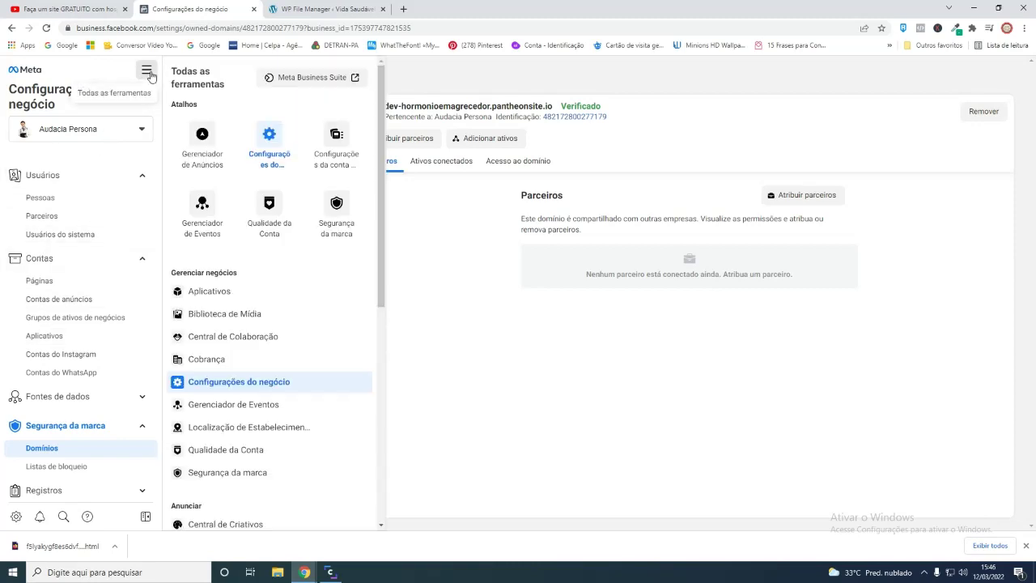
{"action": "left_click", "coordinate": [201, 140]}
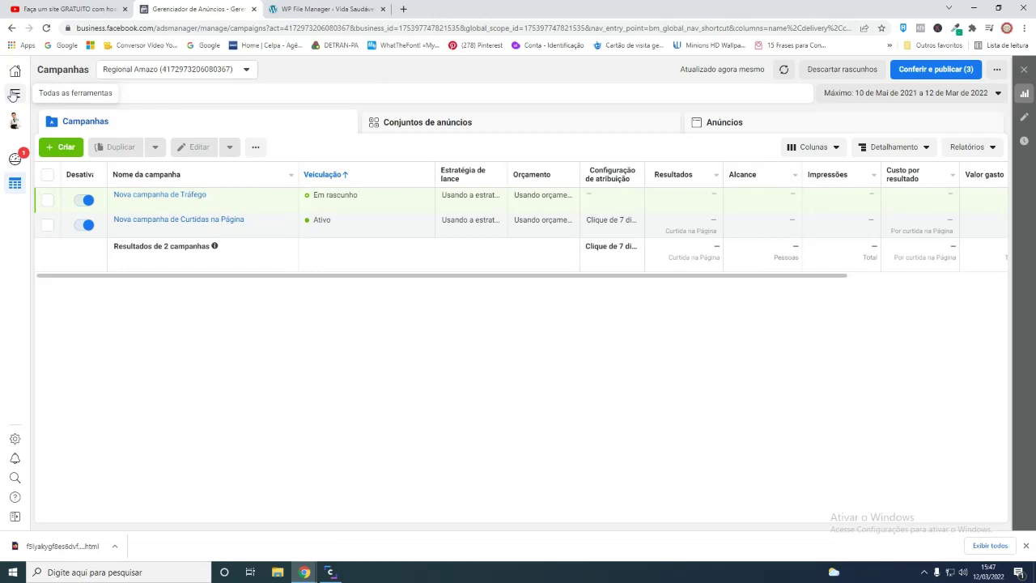
{"action": "left_click", "coordinate": [15, 94]}
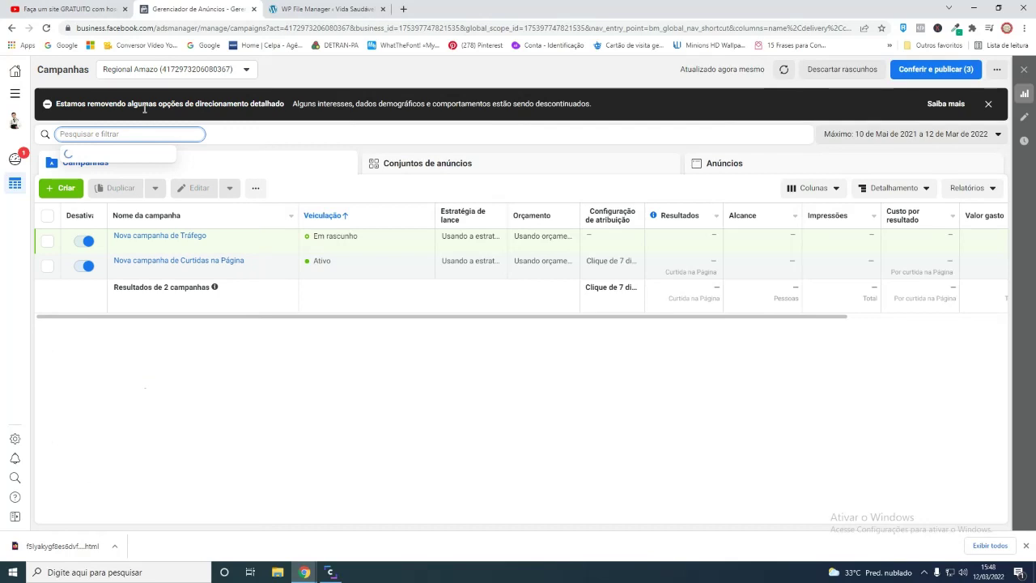
{"action": "mouse_move", "coordinate": [14, 94]}
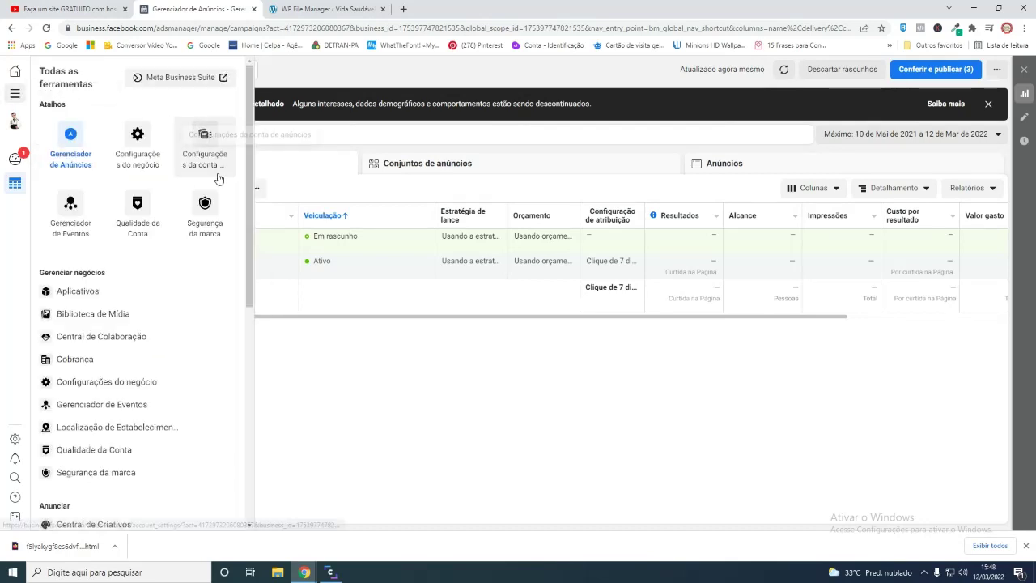
{"action": "left_click", "coordinate": [75, 213]}
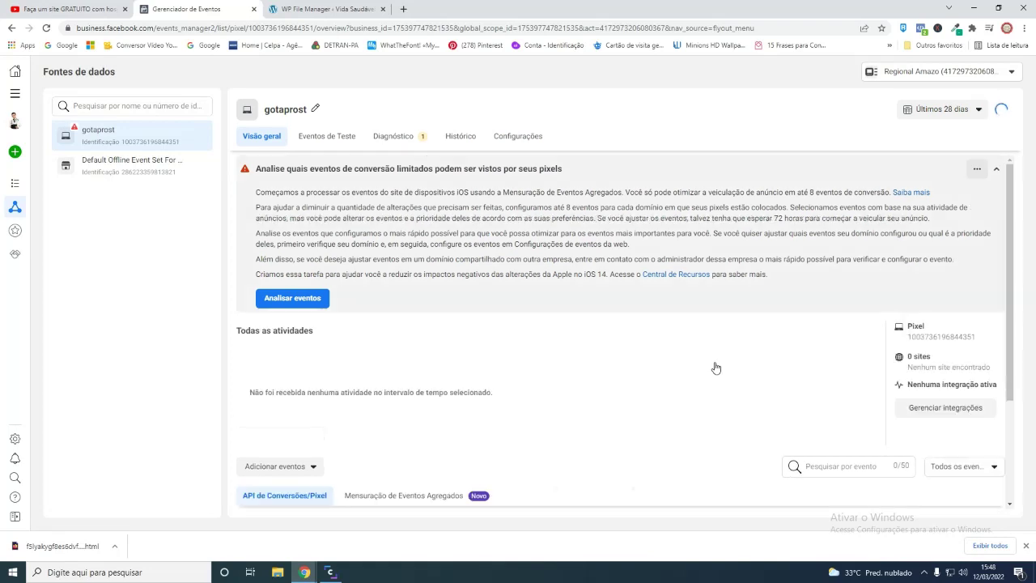
Step: Open the web event configuration (Configurar eventos da web) from the gotaprost pixel's Aggregated Event Measurement section
{"action": "scroll", "coordinate": [890, 300], "scroll_direction": "down", "scroll_amount": 2}
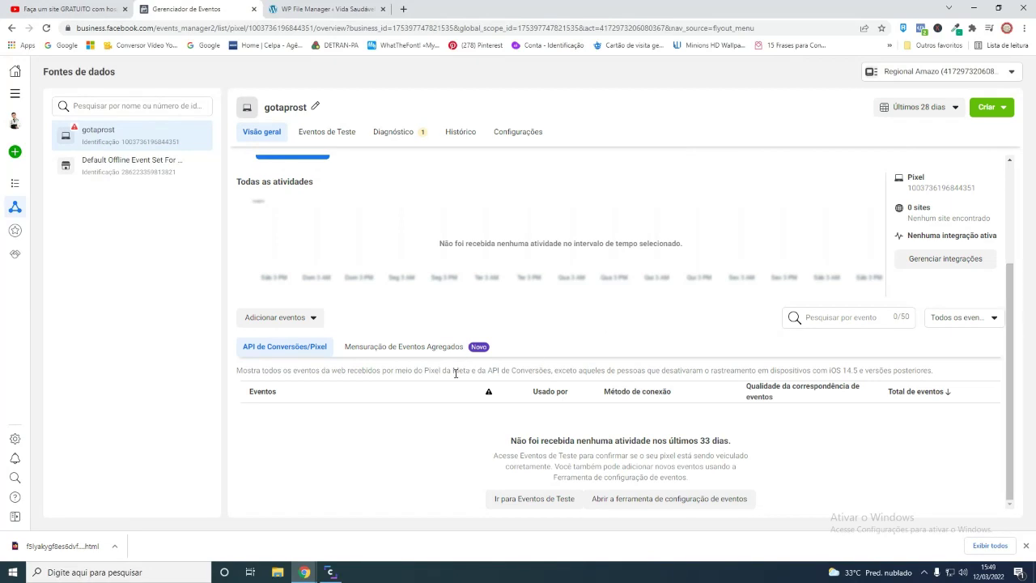
{"action": "double_click", "coordinate": [419, 347]}
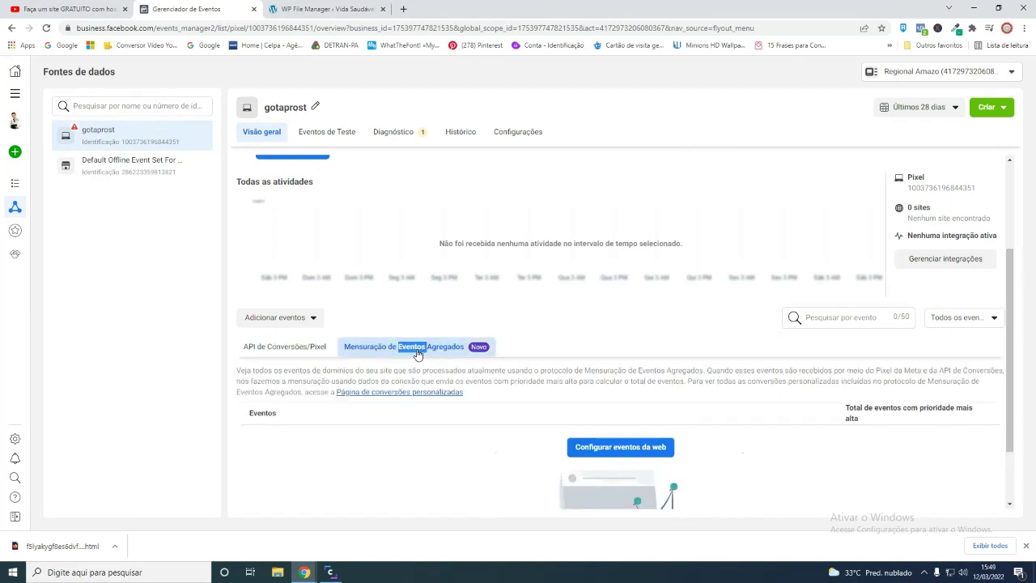
{"action": "scroll", "coordinate": [561, 416], "scroll_direction": "down", "scroll_amount": 1}
{"action": "left_click", "coordinate": [620, 365]}
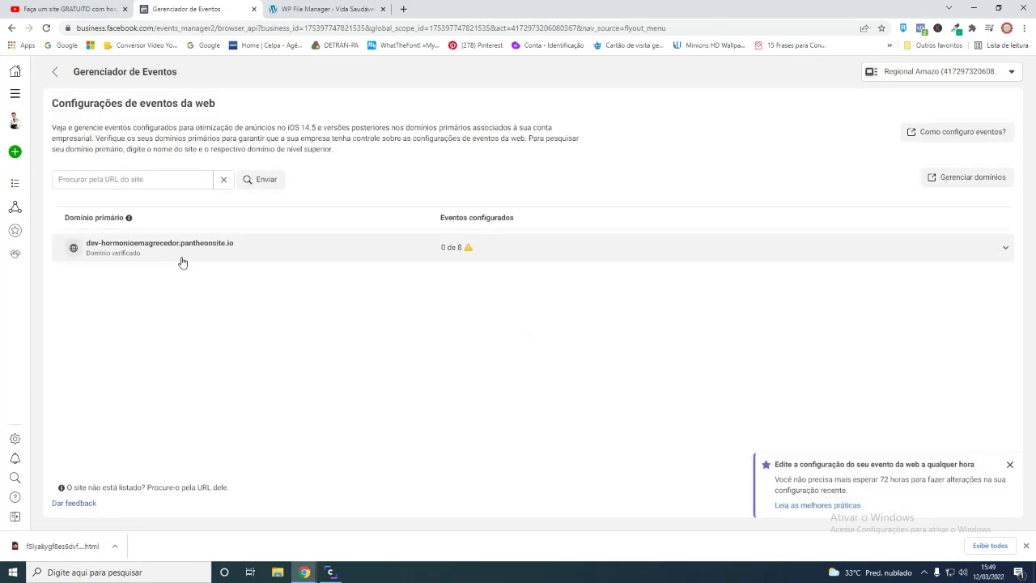
Step: Open the event management of the verified domain dev-hormonioemagrecedor.pantheonsite.io for editing and accept the edit warning
{"action": "left_click", "coordinate": [319, 262]}
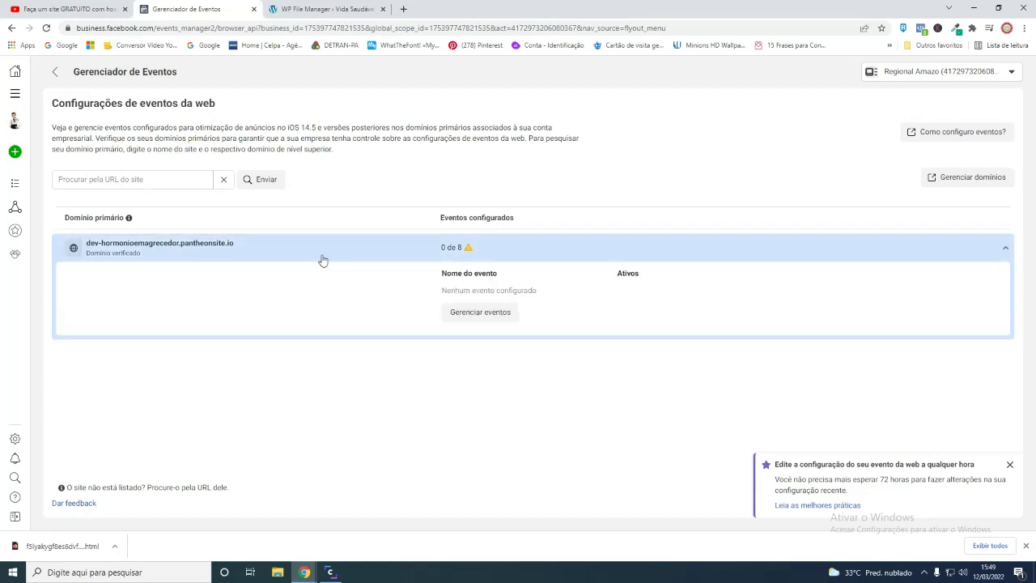
{"action": "left_click", "coordinate": [489, 319]}
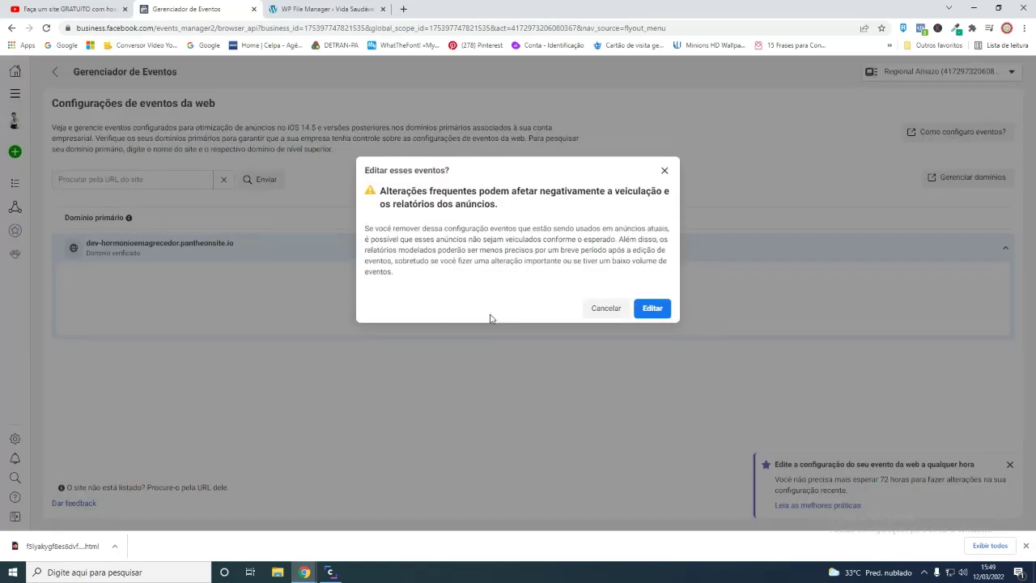
{"action": "left_click", "coordinate": [653, 308]}
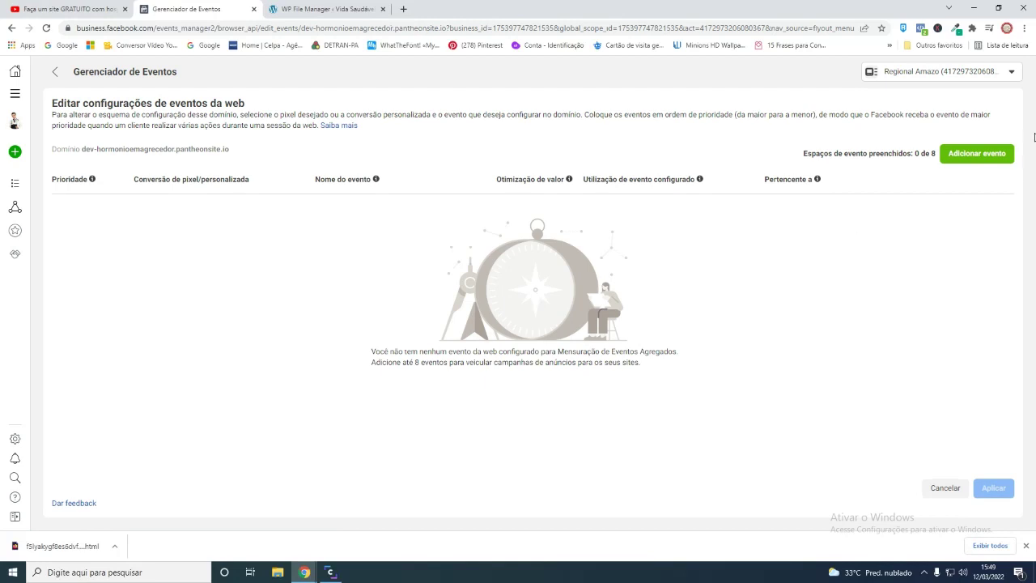
Step: Add a first web event to the domain with the gotaprost pixel and the Comprar event
{"action": "left_click", "coordinate": [964, 153]}
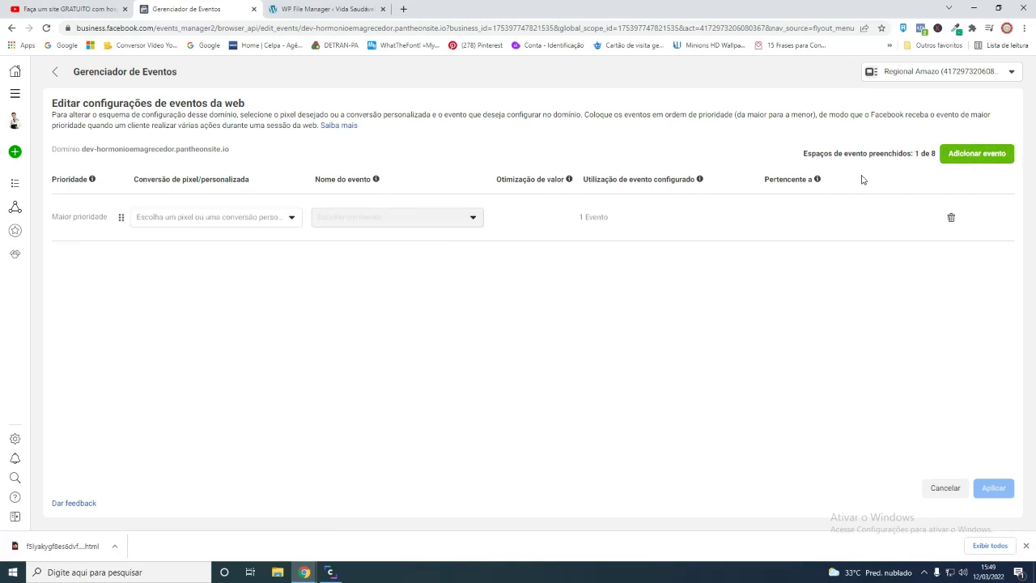
{"action": "left_click", "coordinate": [278, 221]}
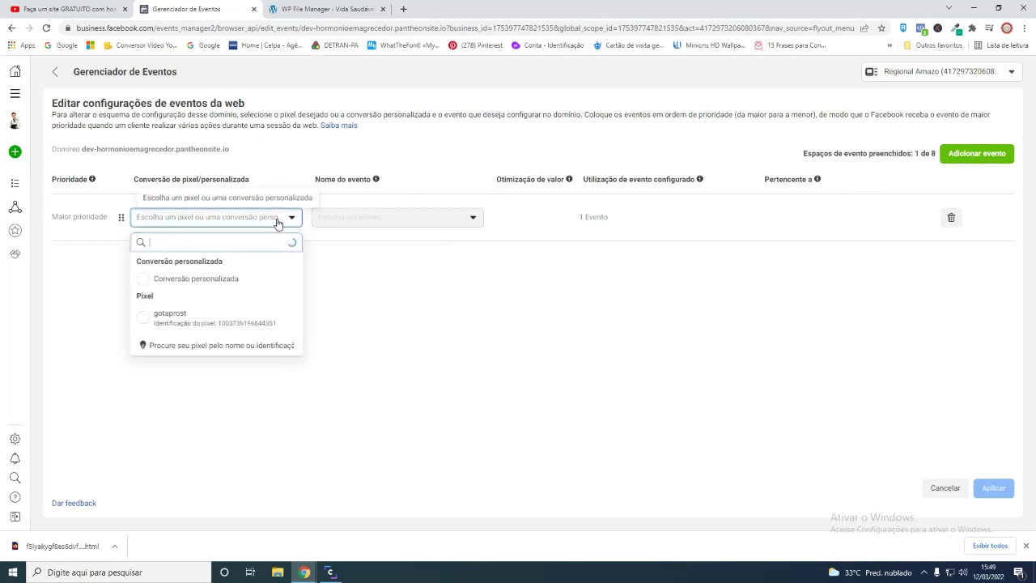
{"action": "left_click", "coordinate": [186, 321]}
{"action": "left_click", "coordinate": [401, 225]}
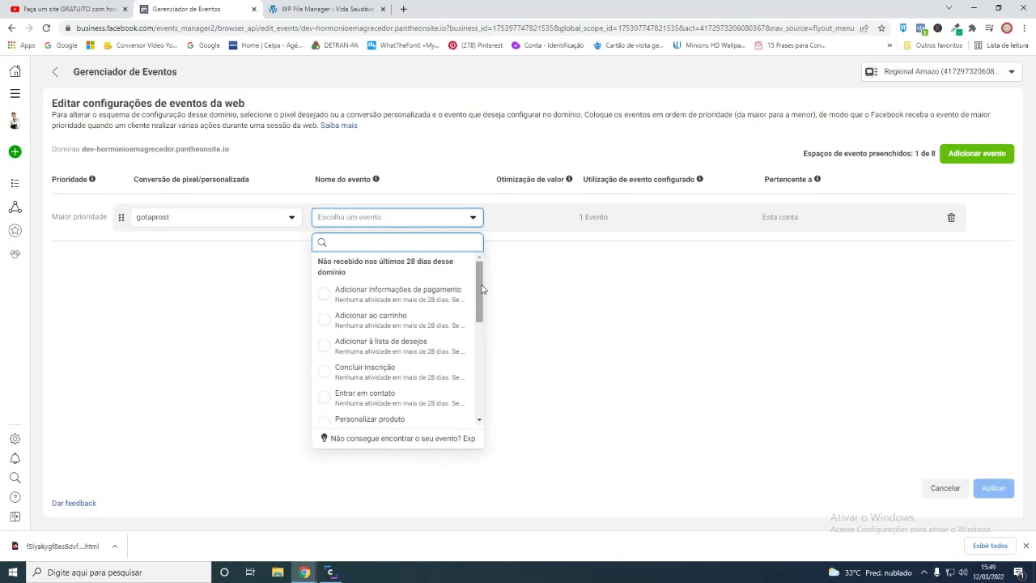
{"action": "left_click_drag", "start_coordinate": [482, 289], "coordinate": [483, 374]}
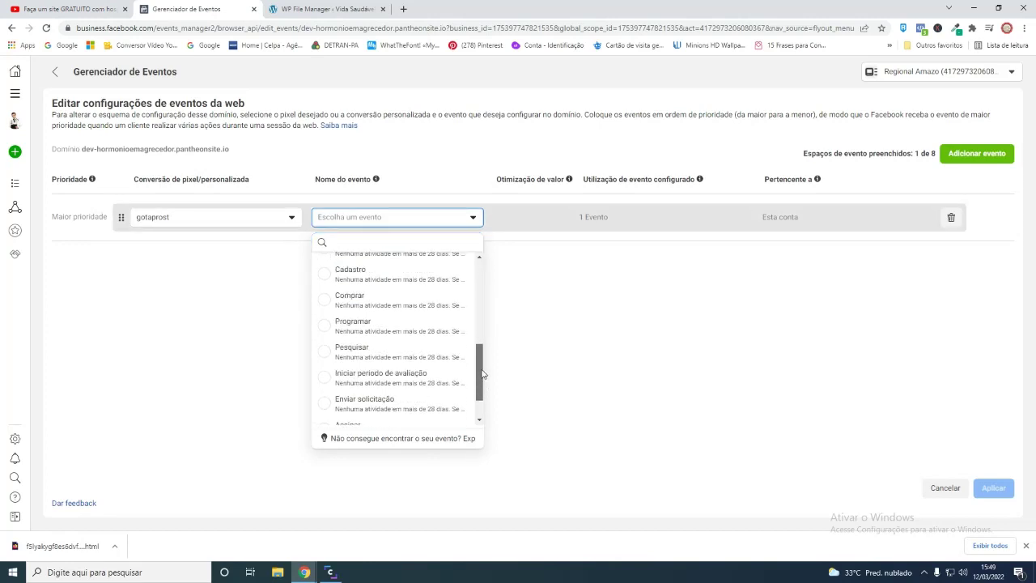
{"action": "mouse_move", "coordinate": [483, 373]}
{"action": "left_mouse_down"}
{"action": "mouse_move", "coordinate": [478, 387]}
{"action": "mouse_move", "coordinate": [478, 365]}
{"action": "left_mouse_up"}
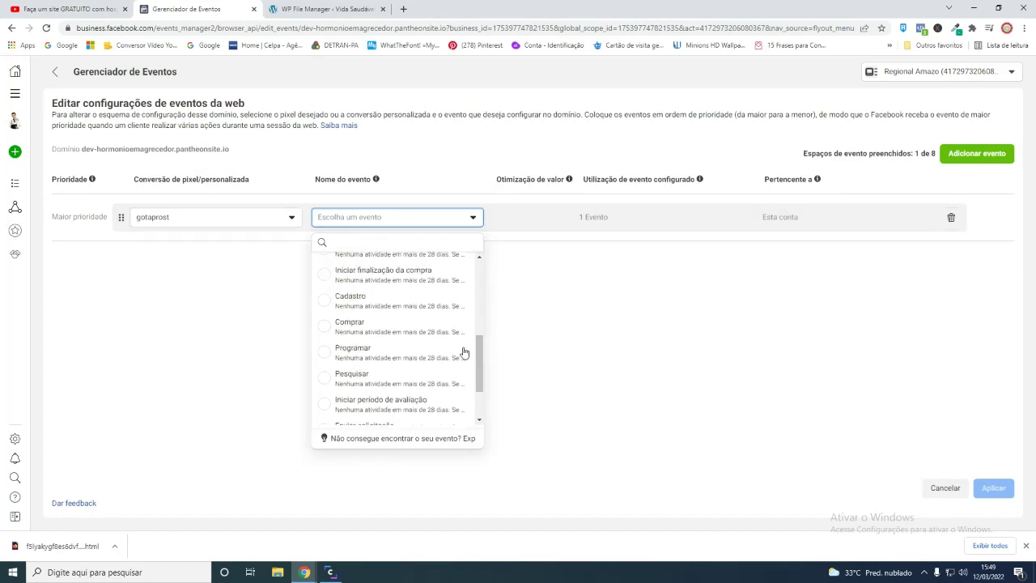
{"action": "left_click", "coordinate": [401, 324]}
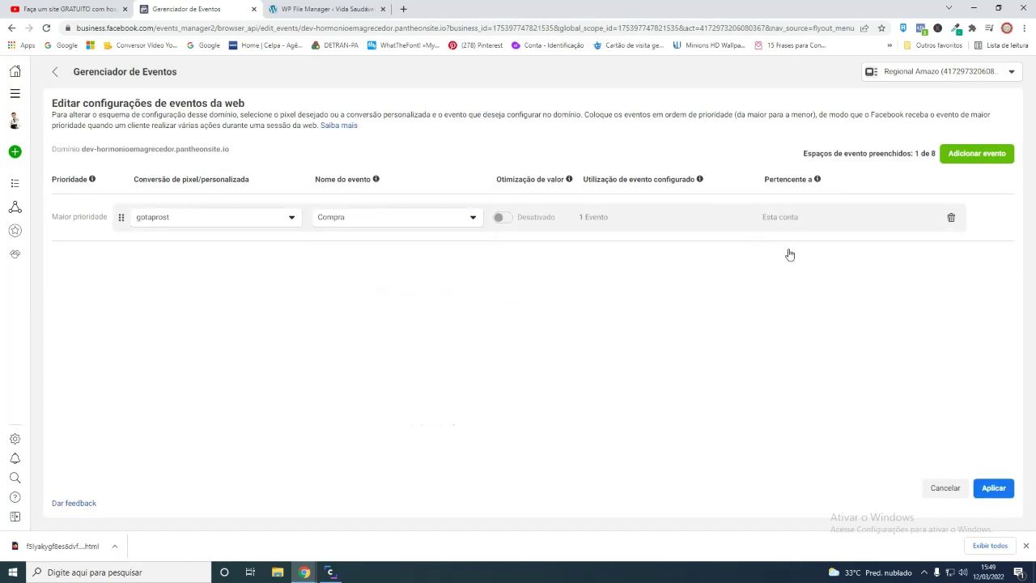
Step: Add a second web event with the gotaprost pixel and the Cadastro event
{"action": "left_click", "coordinate": [997, 162]}
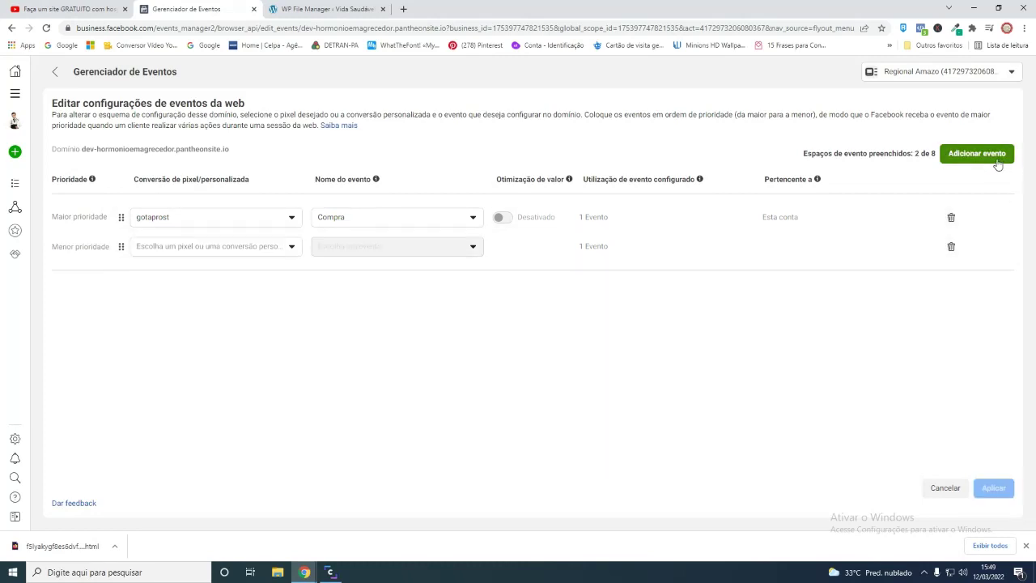
{"action": "left_click", "coordinate": [182, 254]}
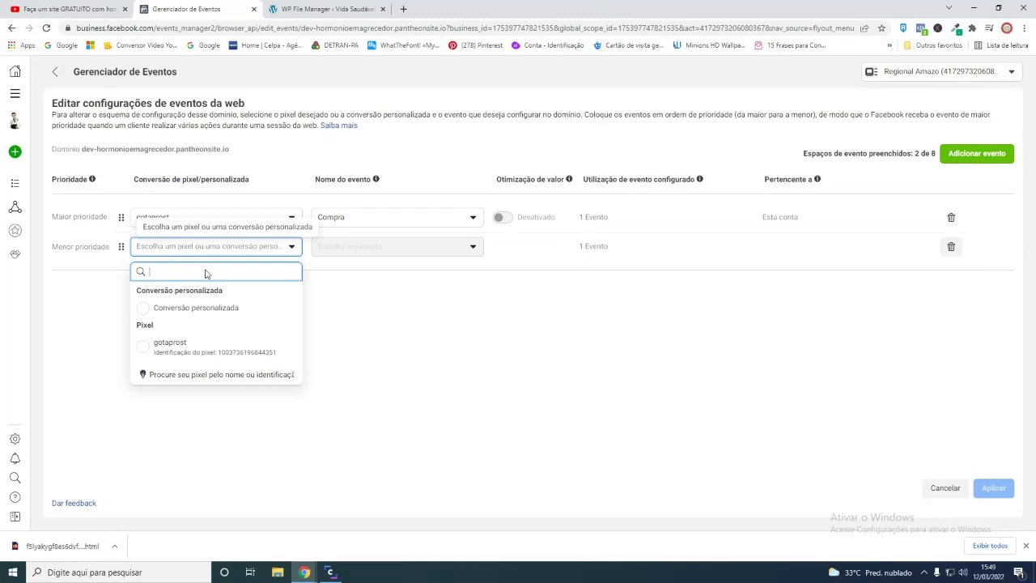
{"action": "left_click", "coordinate": [174, 346]}
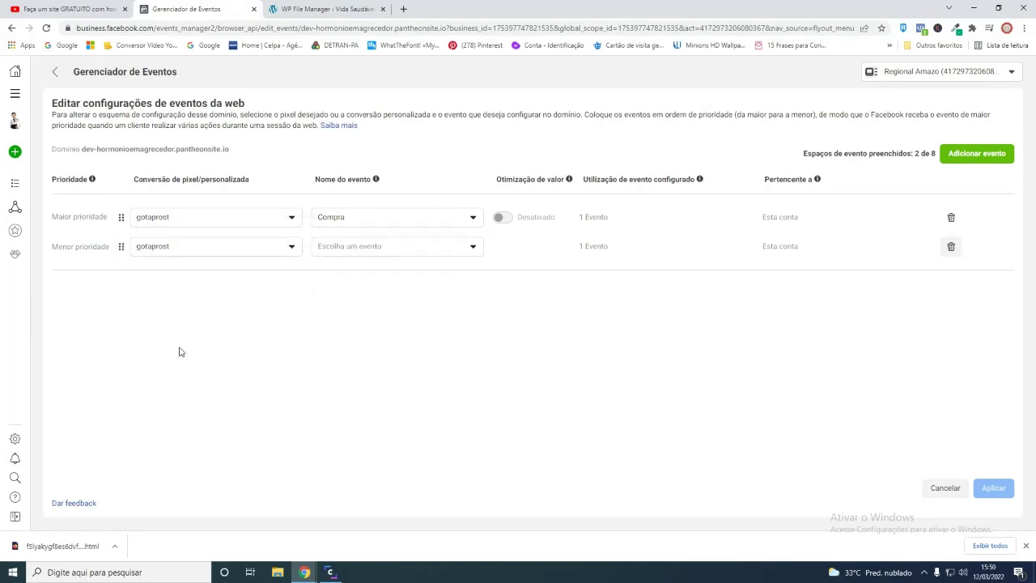
{"action": "left_click", "coordinate": [366, 249]}
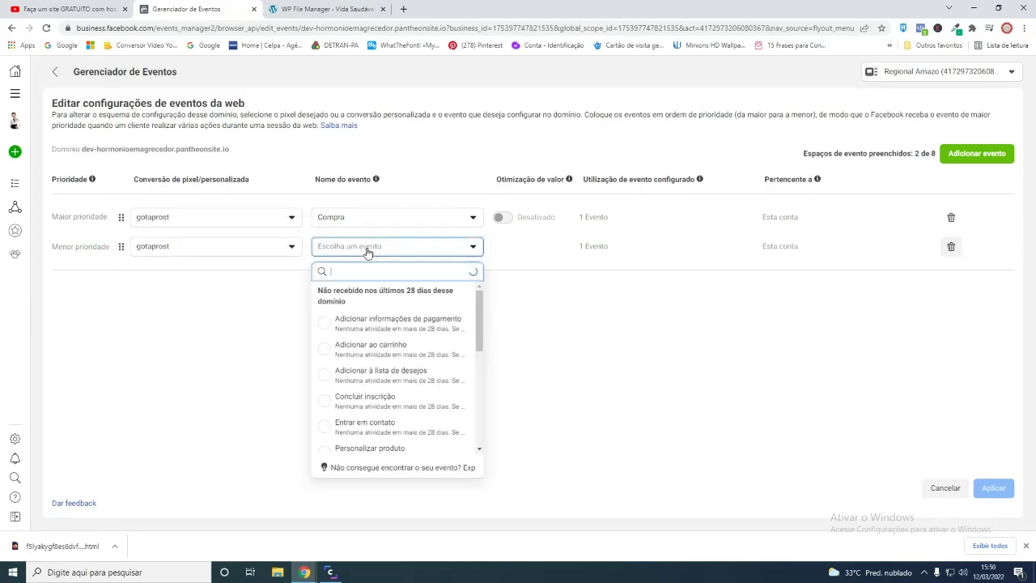
{"action": "left_click", "coordinate": [477, 344]}
{"action": "scroll", "coordinate": [476, 352], "scroll_direction": "down", "scroll_amount": 1}
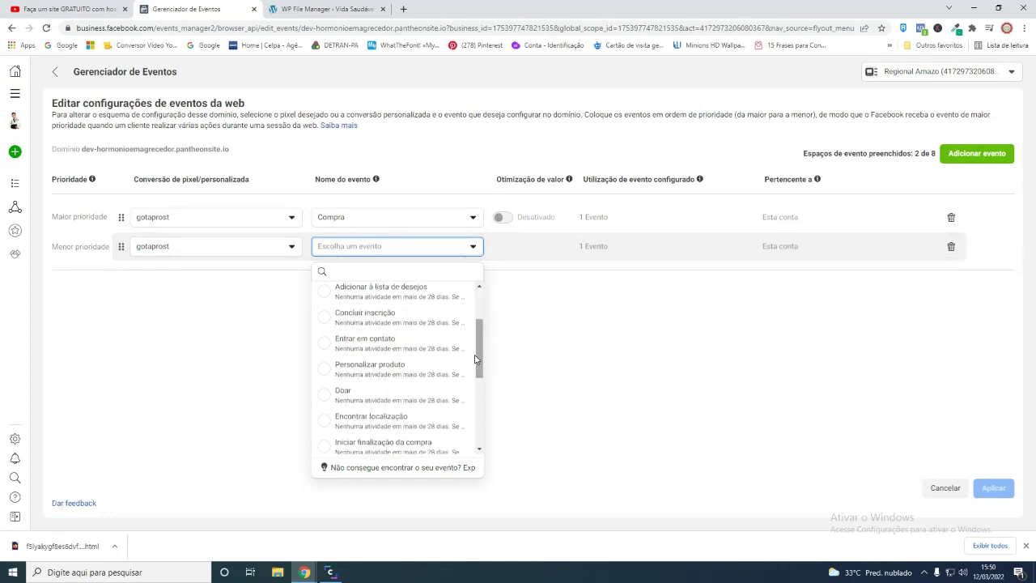
{"action": "scroll", "coordinate": [478, 361], "scroll_direction": "down", "scroll_amount": 3}
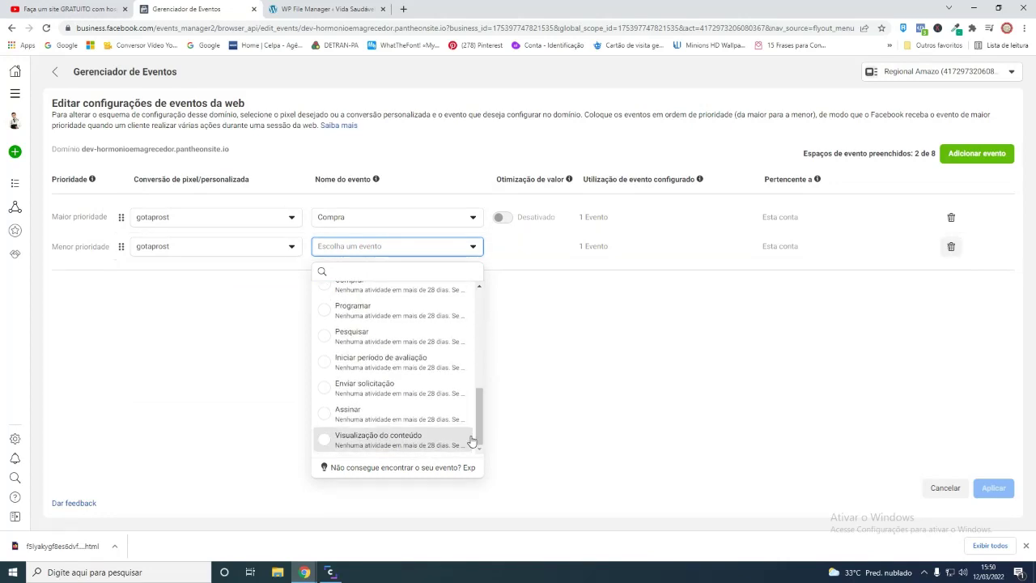
{"action": "scroll", "coordinate": [480, 405], "scroll_direction": "up", "scroll_amount": 2}
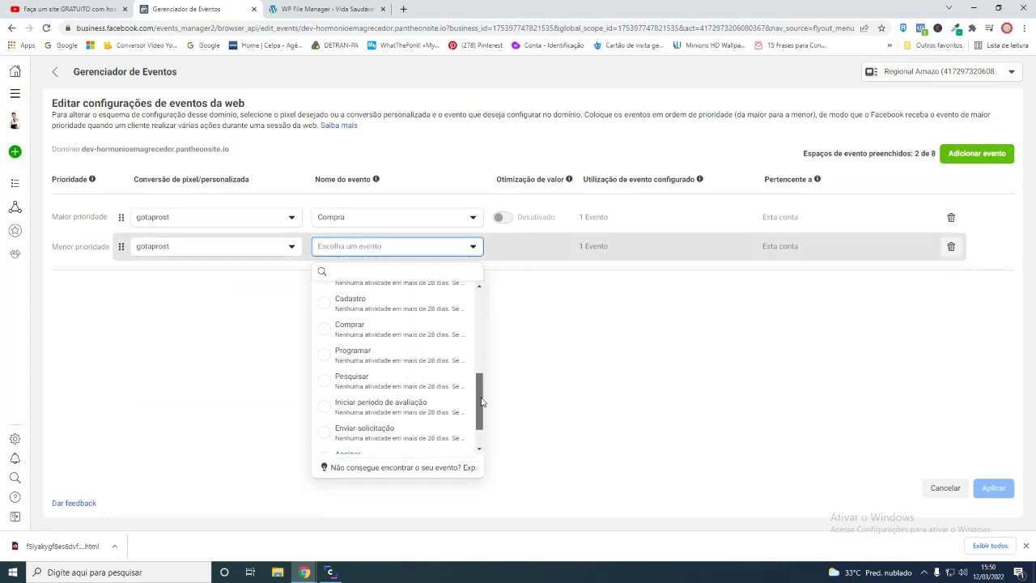
{"action": "scroll", "coordinate": [481, 393], "scroll_direction": "up", "scroll_amount": 1}
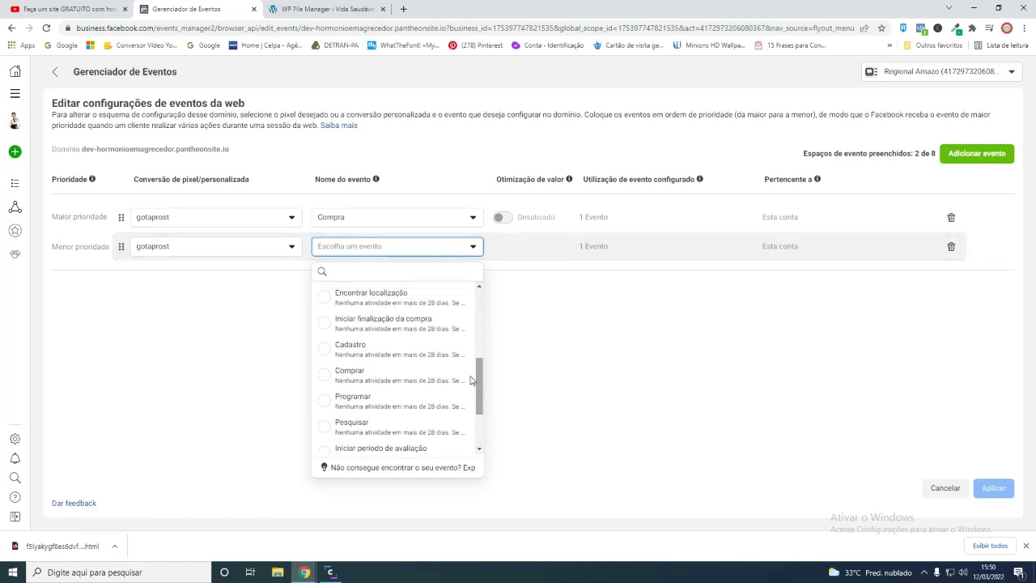
{"action": "left_click", "coordinate": [396, 346]}
Step: Add a third web event with the gotaprost pixel and the Visualização do conteúdo event
{"action": "left_click", "coordinate": [951, 155]}
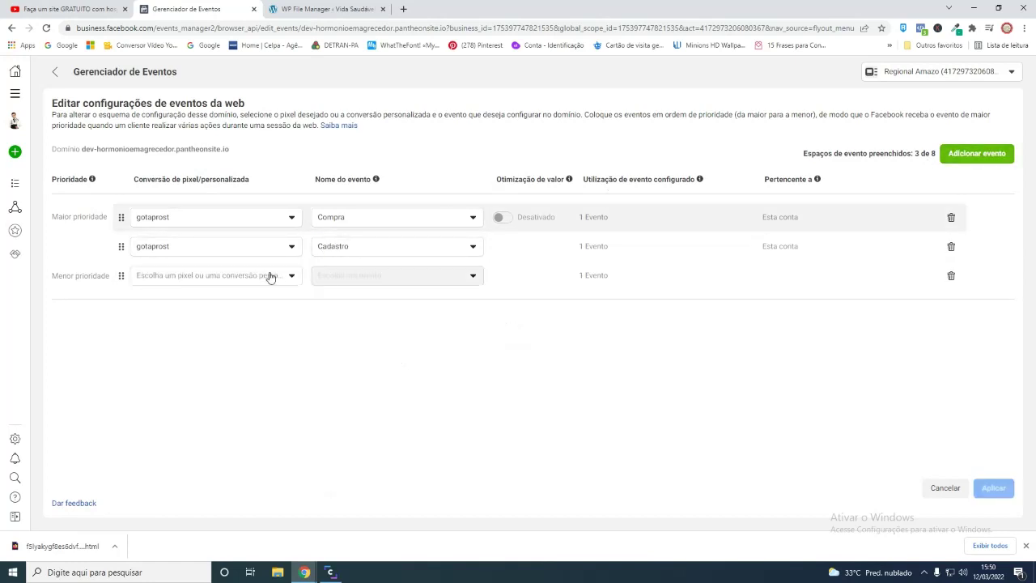
{"action": "left_click", "coordinate": [235, 280]}
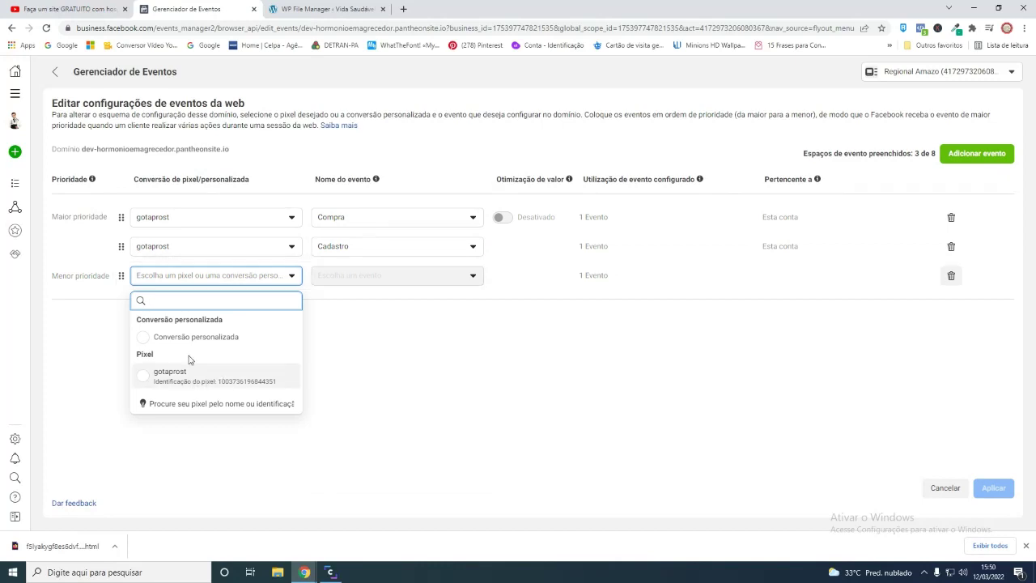
{"action": "left_click", "coordinate": [172, 378]}
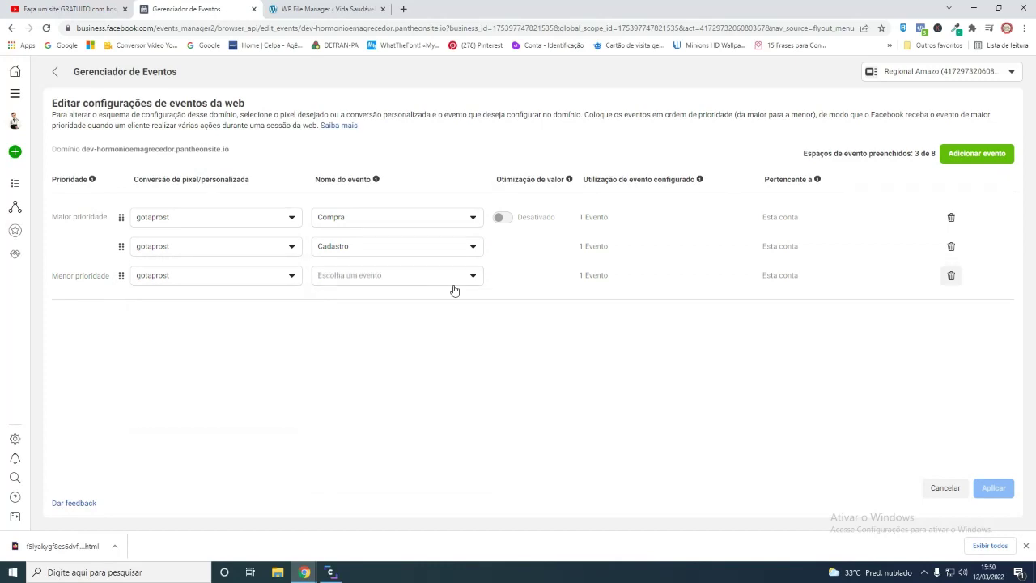
{"action": "left_click", "coordinate": [425, 277]}
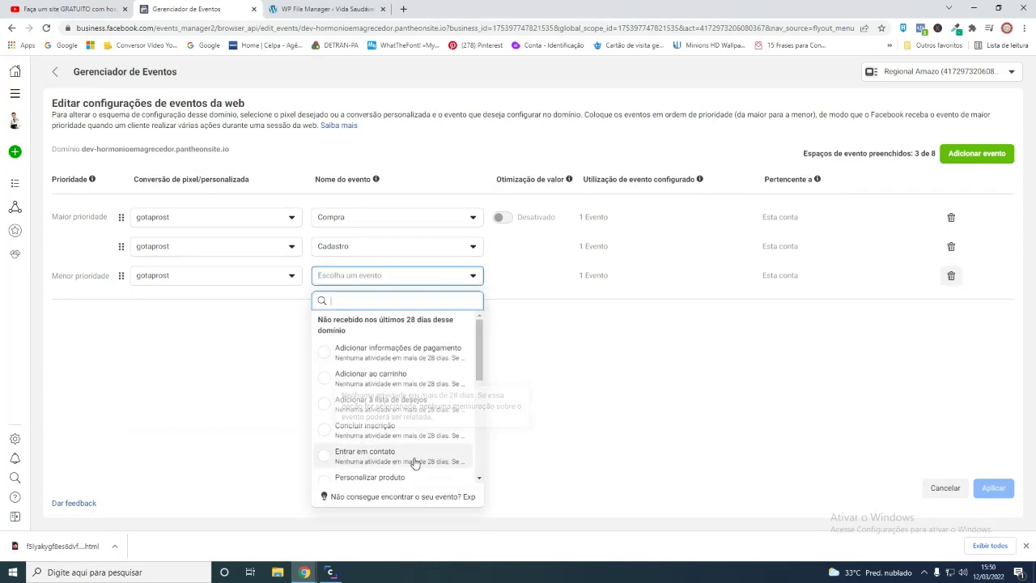
{"action": "left_click_drag", "start_coordinate": [477, 356], "coordinate": [480, 454]}
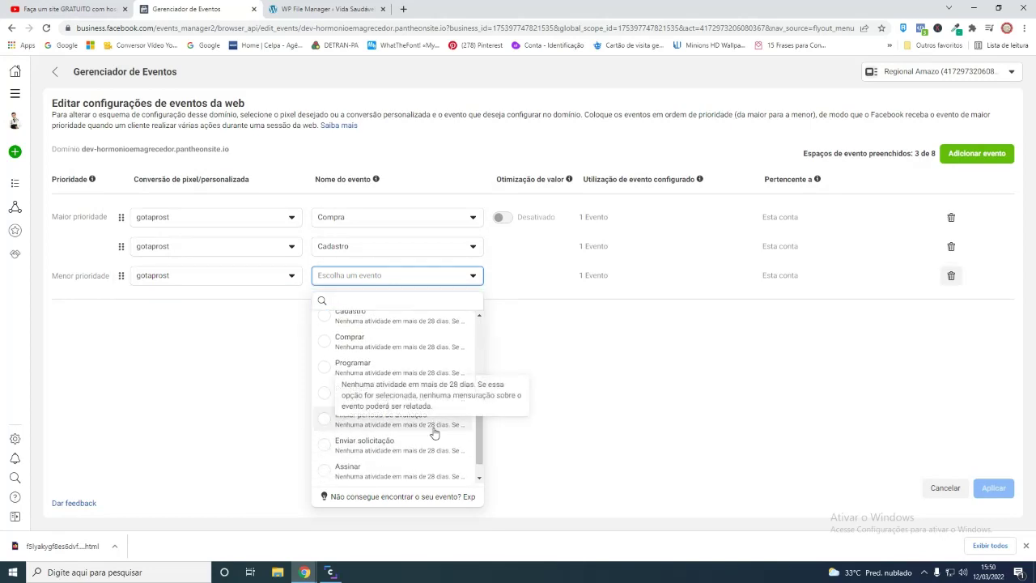
{"action": "left_click_drag", "start_coordinate": [479, 419], "coordinate": [477, 466]}
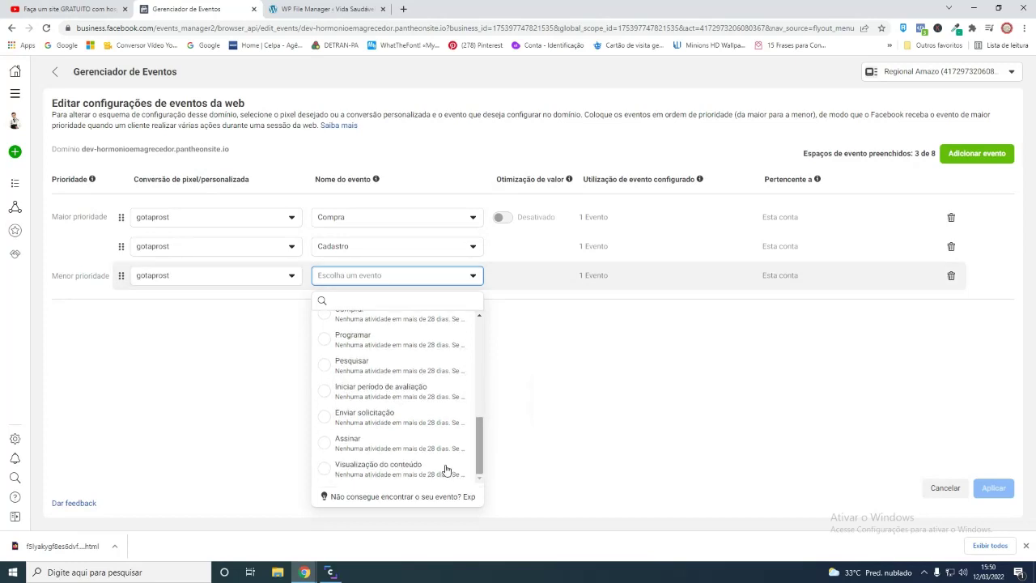
{"action": "left_click", "coordinate": [366, 466]}
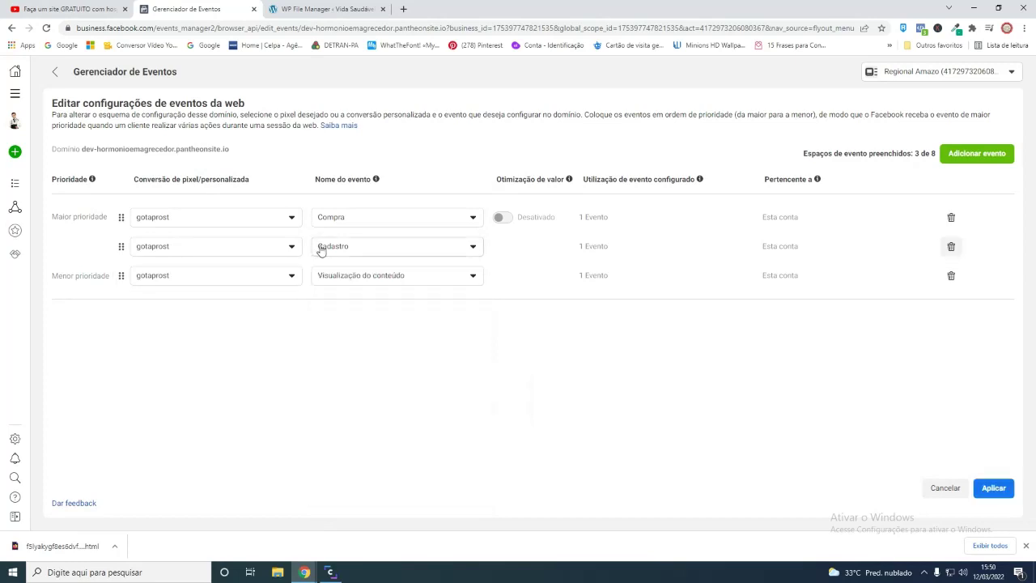
Step: Add a fourth gotaprost event, Iniciar finalização da compra, and move it up to second priority, directly below Compra
{"action": "left_click", "coordinate": [976, 154]}
{"action": "left_click", "coordinate": [210, 302]}
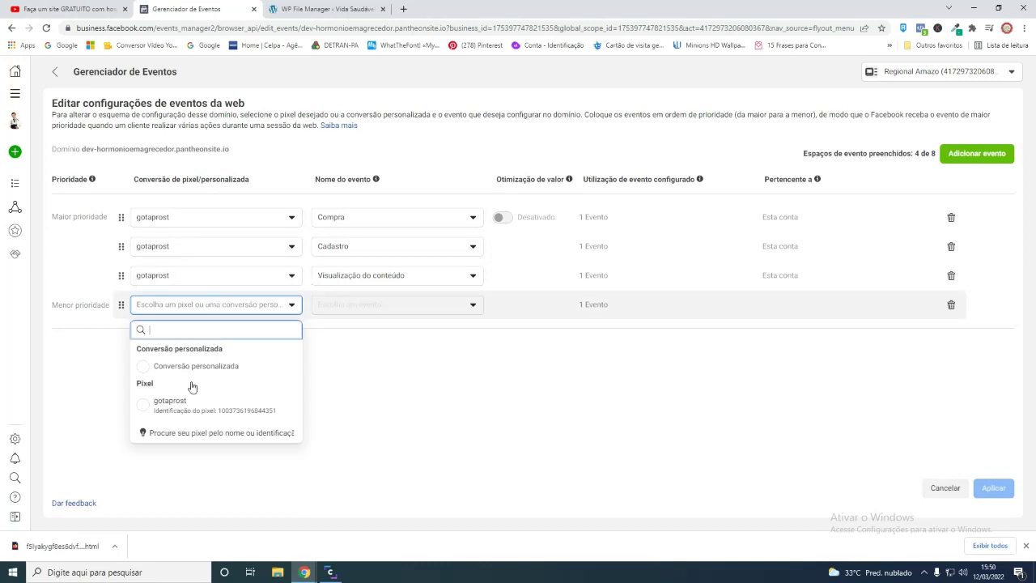
{"action": "left_click", "coordinate": [248, 395]}
{"action": "left_click", "coordinate": [405, 314]}
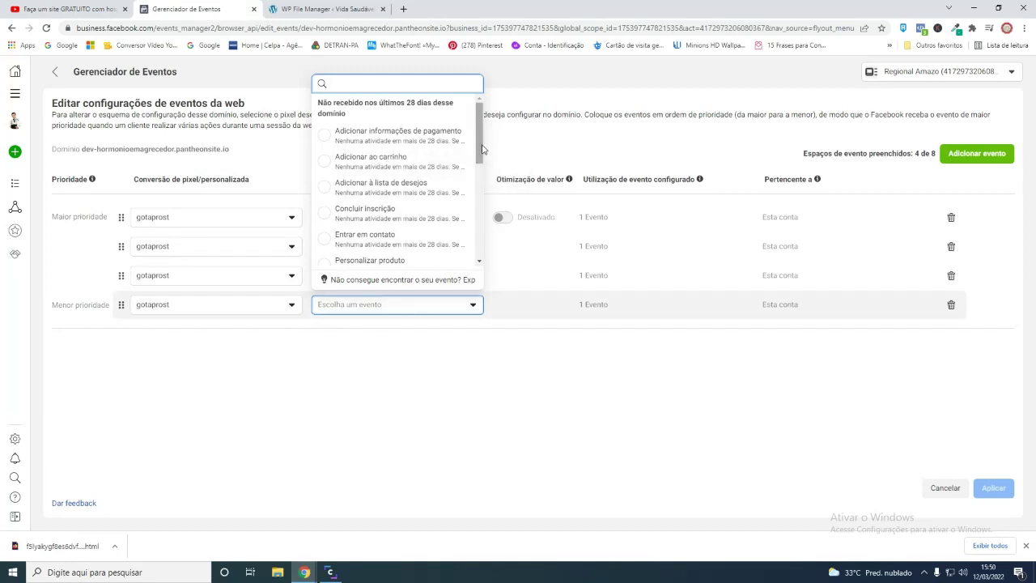
{"action": "left_click_drag", "start_coordinate": [482, 149], "coordinate": [481, 223]}
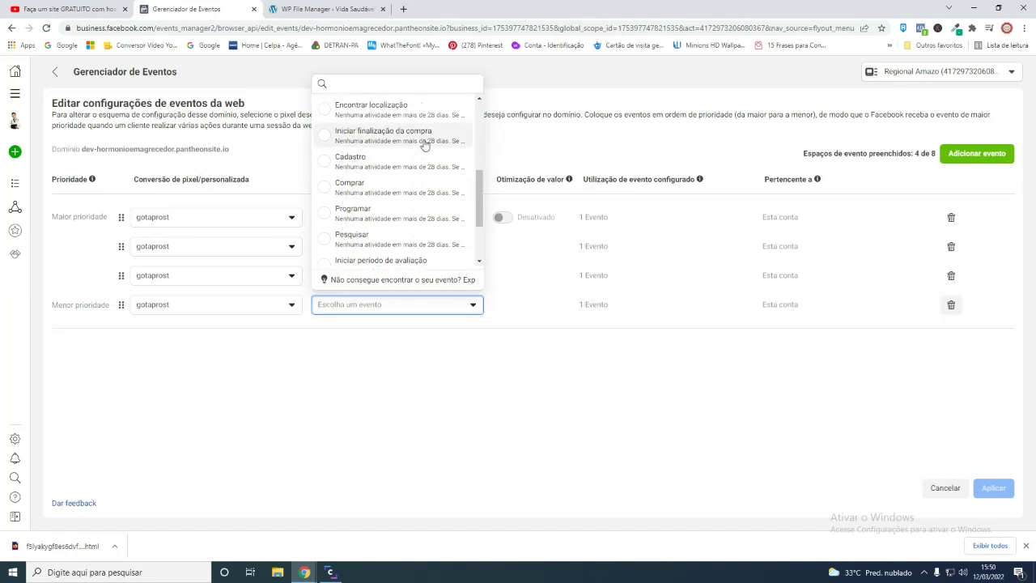
{"action": "left_click", "coordinate": [369, 133]}
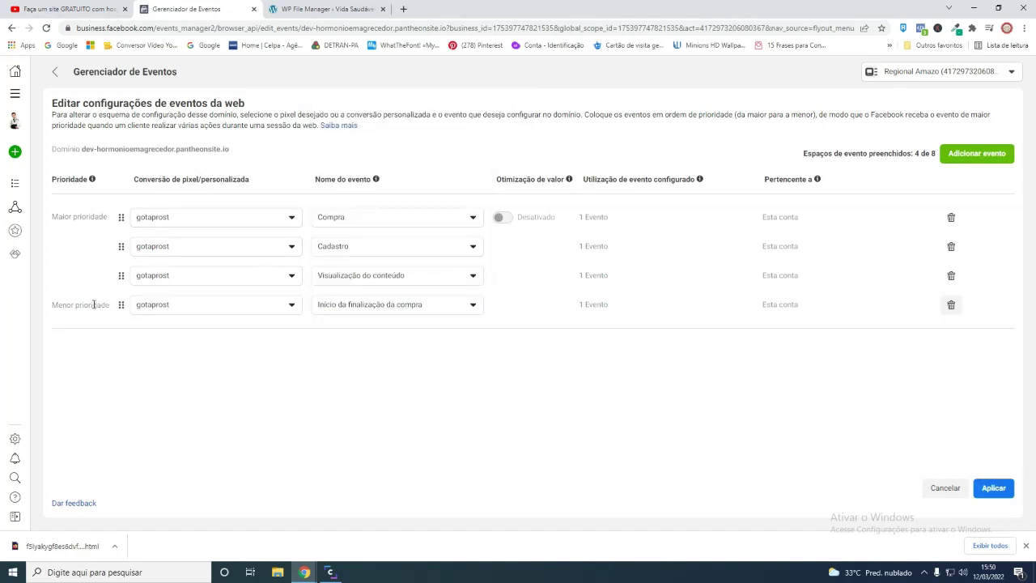
{"action": "left_click_drag", "start_coordinate": [121, 304], "coordinate": [127, 241]}
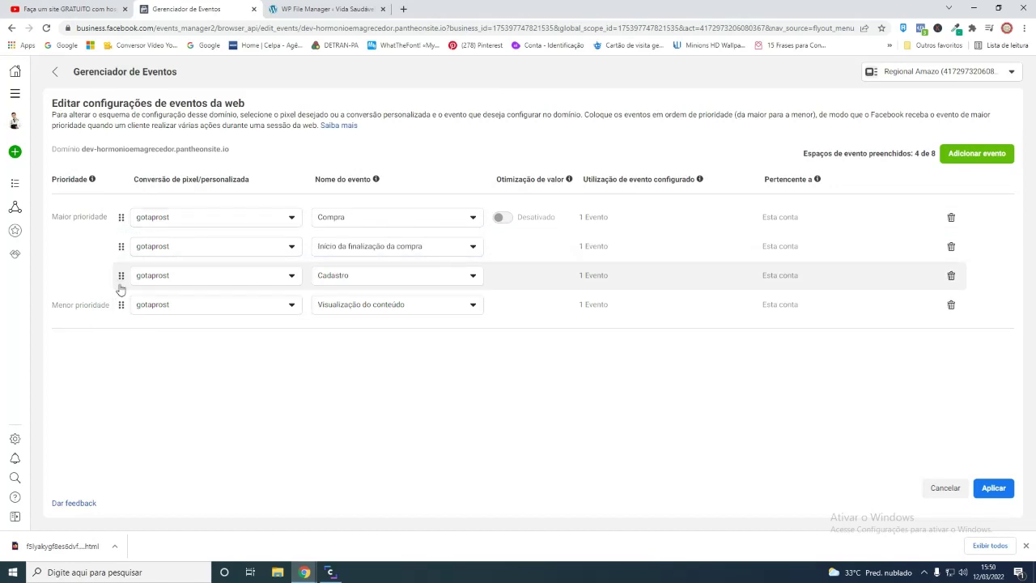
Step: Apply the domain's event configuration, confirm the changes (Sim, eu confirmo essas alterações) and close the confirmation message
{"action": "left_click", "coordinate": [997, 491]}
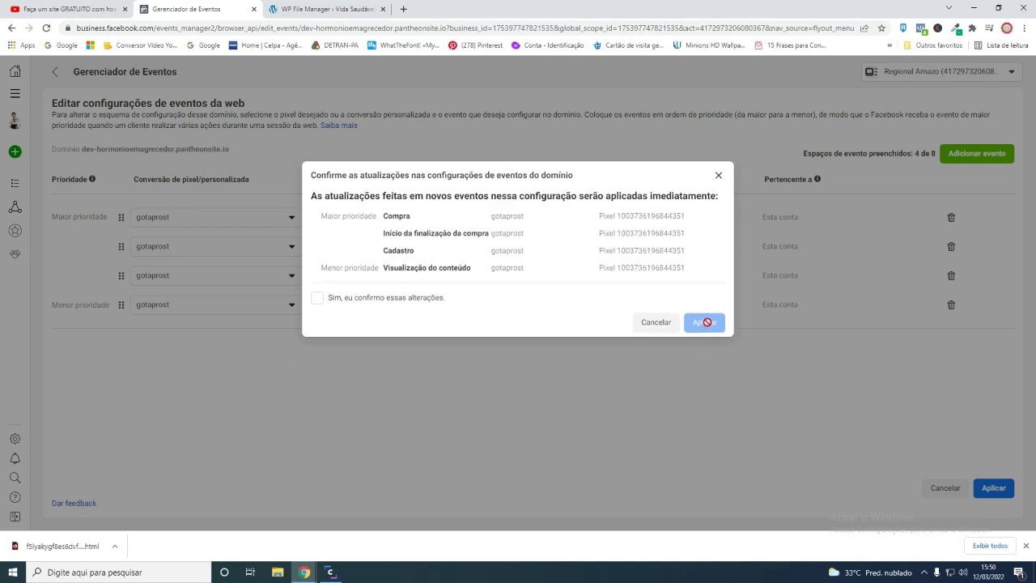
{"action": "left_click", "coordinate": [363, 301]}
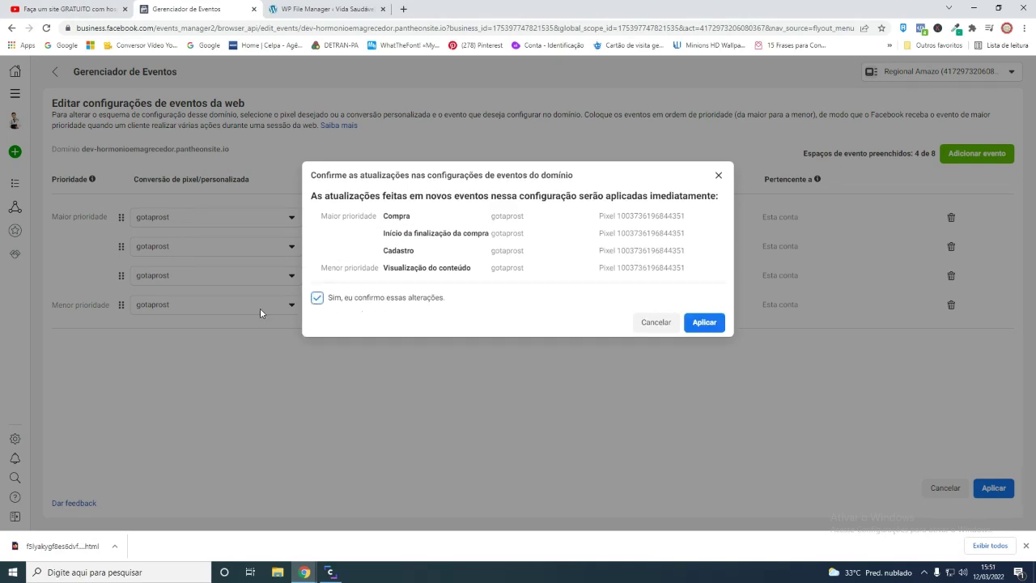
{"action": "left_click", "coordinate": [704, 322]}
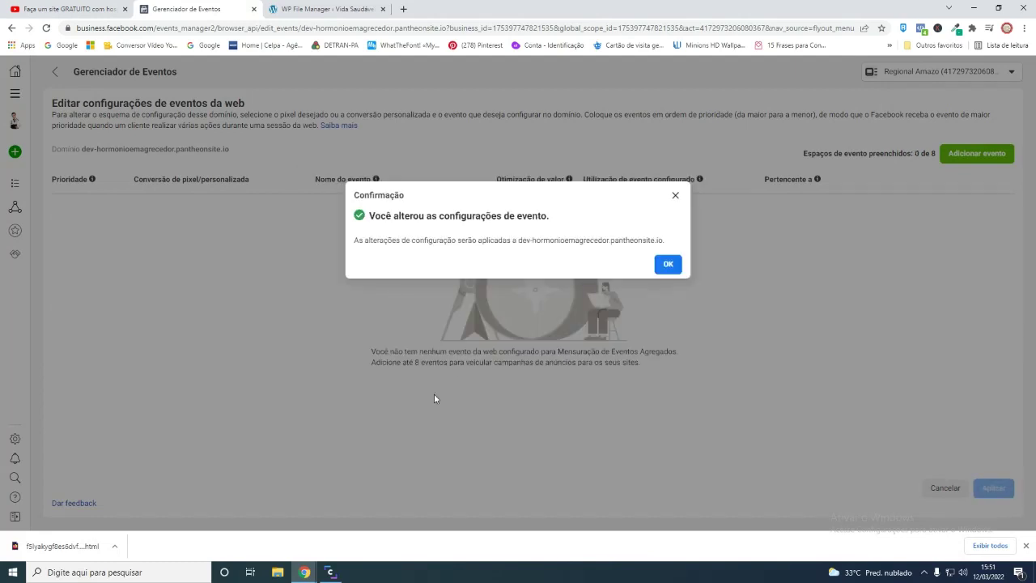
{"action": "left_click", "coordinate": [666, 266]}
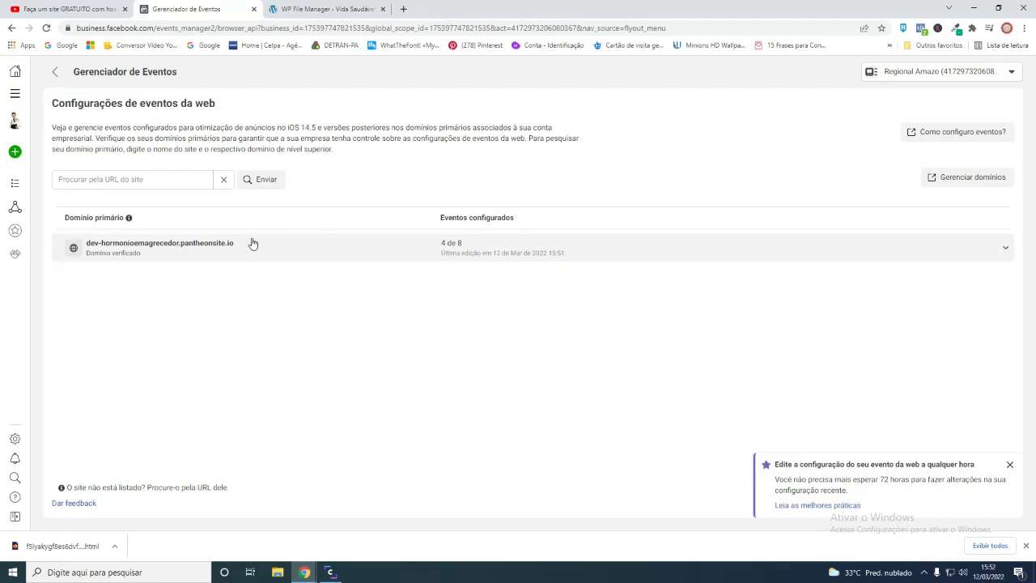
{"action": "key", "text": "alt+Tab"}
{"action": "key", "text": "alt+Tab"}
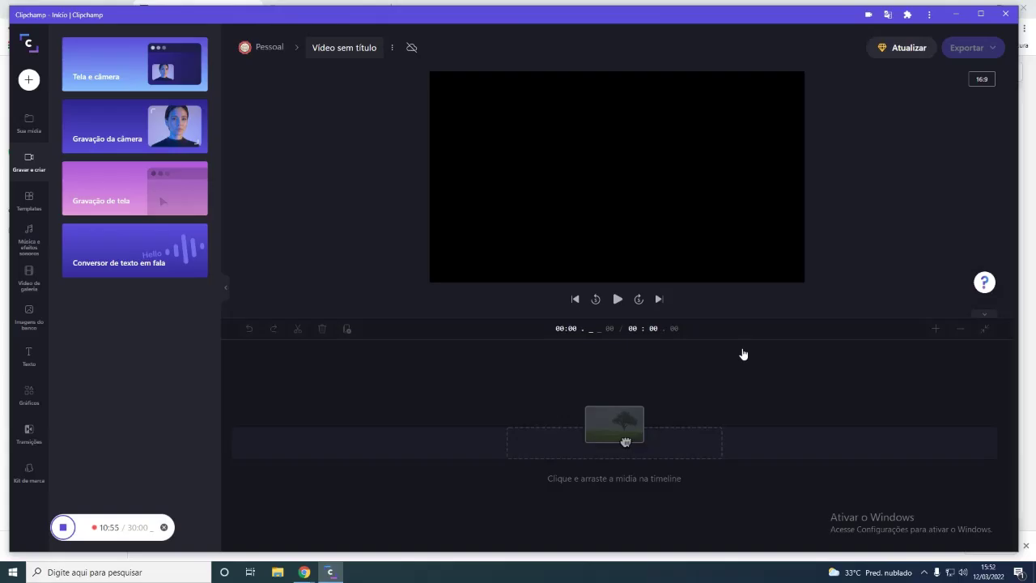